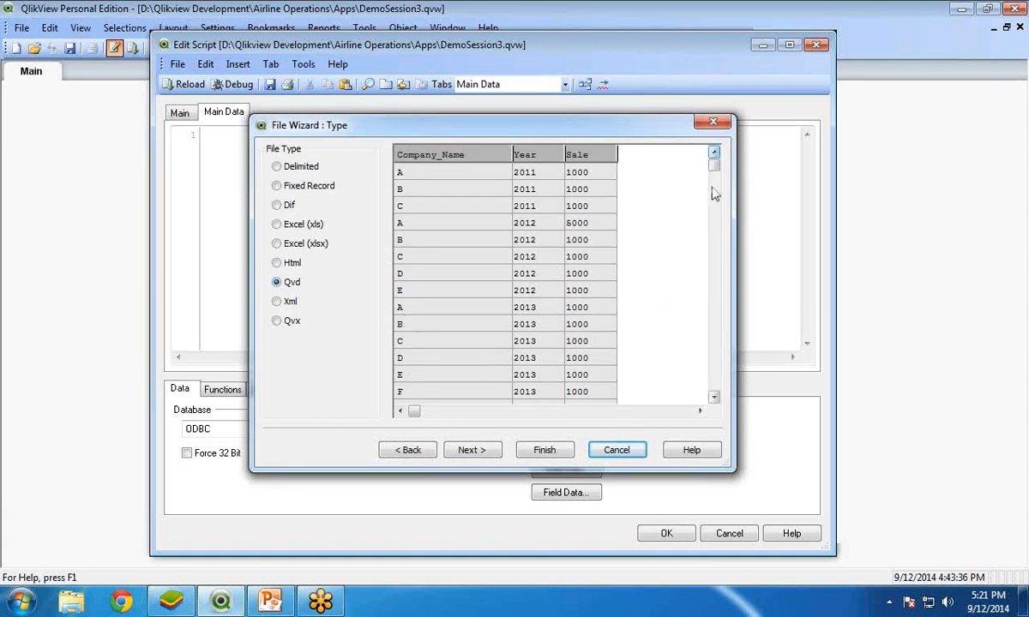
Finish importing Sales_Info.qvd into the Main Data script and reload the document without adding any fields to the sheet.
mouse_move(714, 165)
left_mouse_down()
mouse_move(714, 192)
mouse_move(719, 158)
left_mouse_up()
left_click(544, 450)
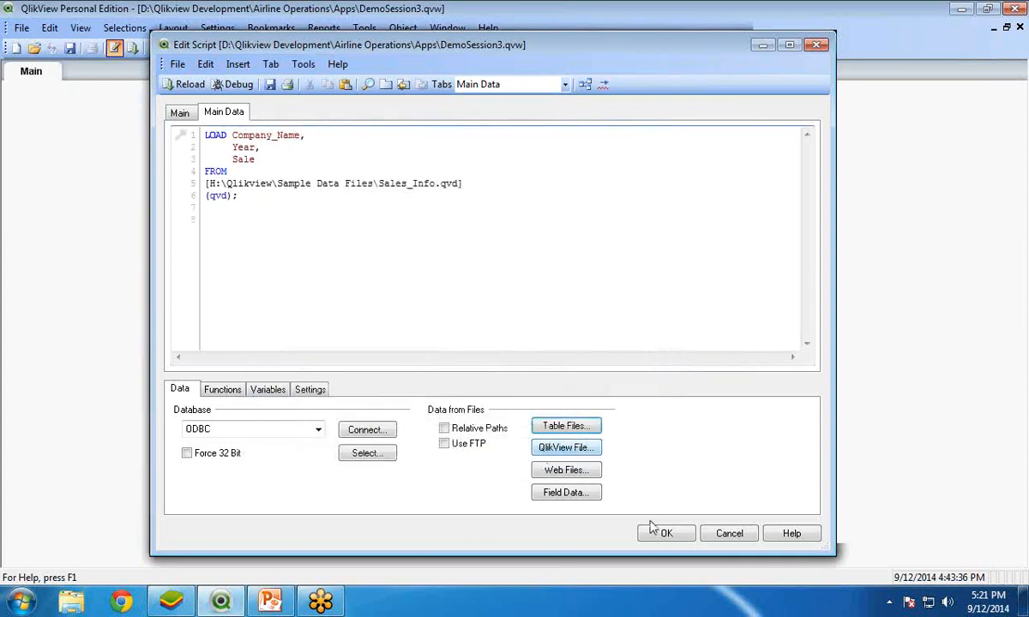
left_click(186, 89)
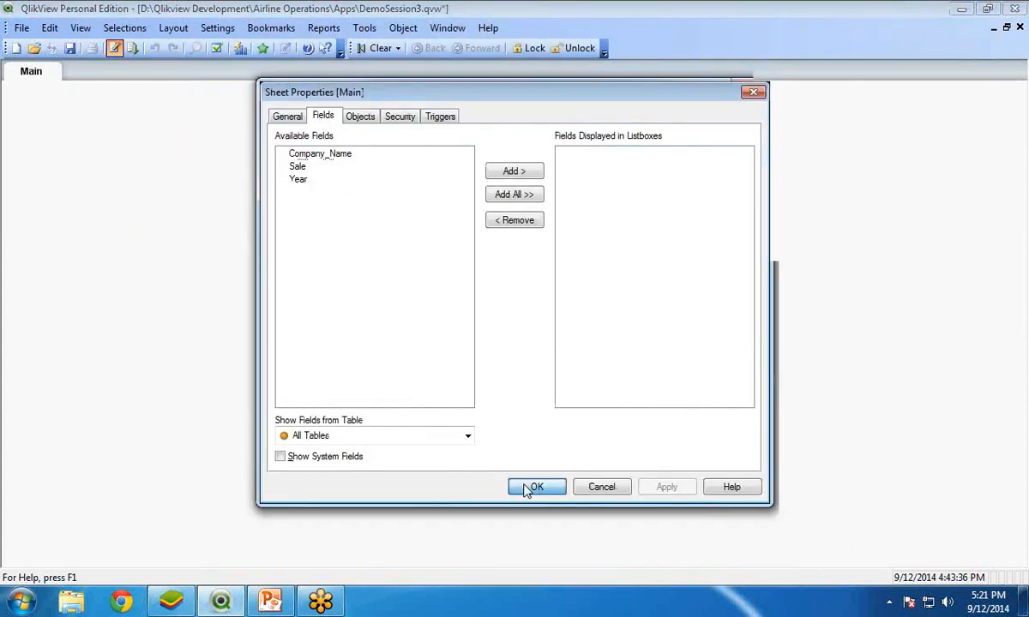
left_click(528, 487)
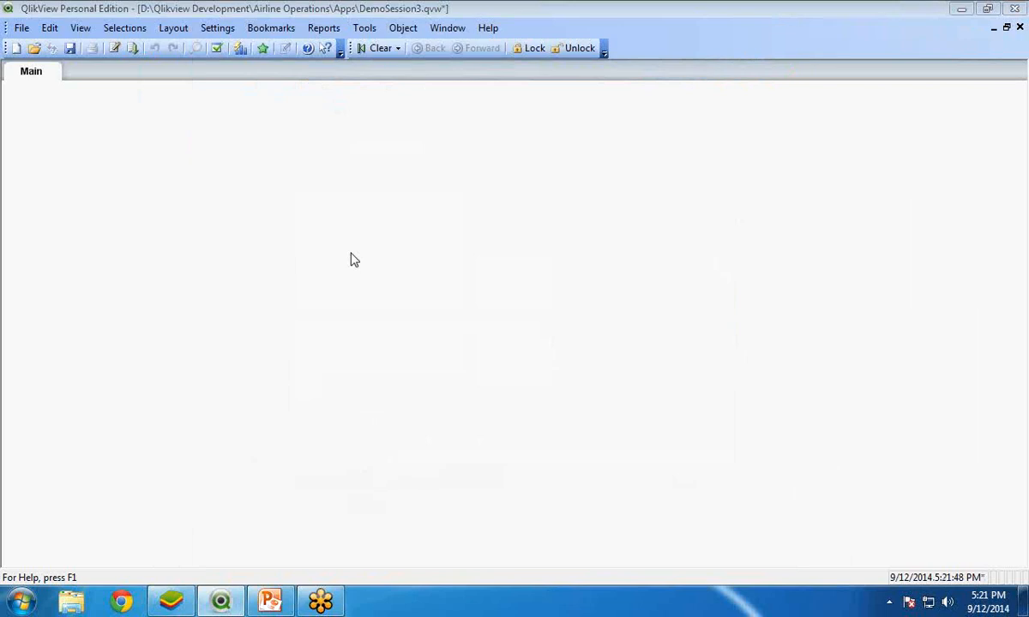
Add a list box for the Year field to the Main sheet and move it slightly higher.
right_click(341, 199)
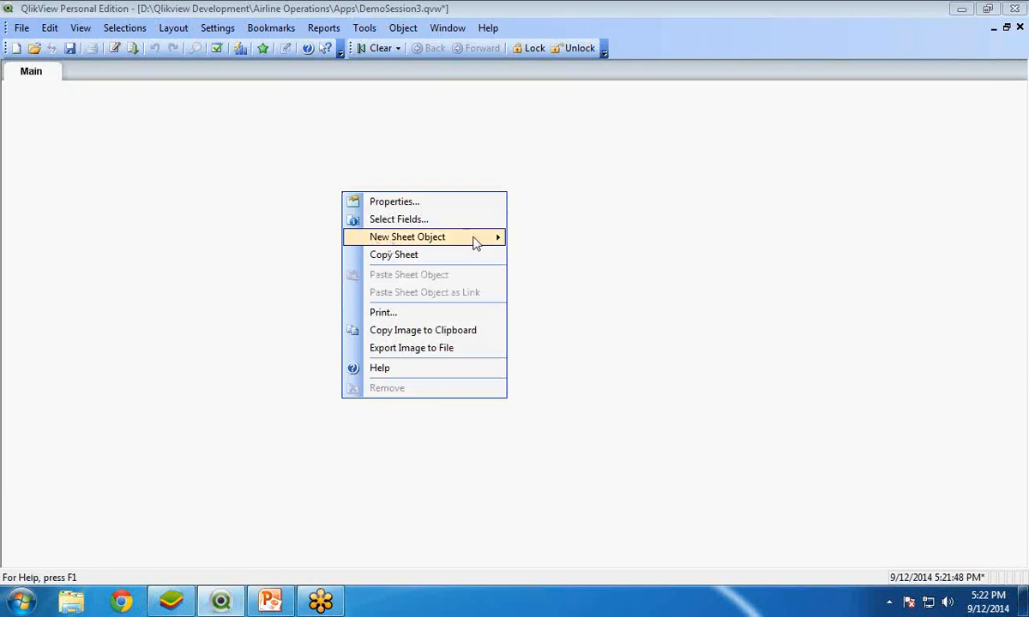
left_click(793, 42)
right_click(286, 172)
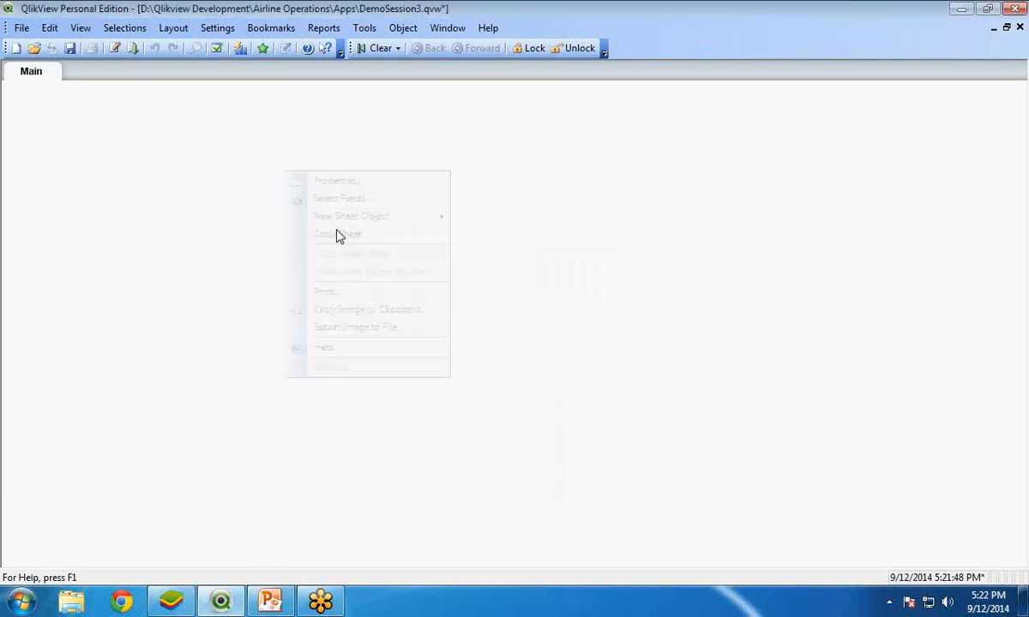
mouse_move(403, 216)
left_click(495, 218)
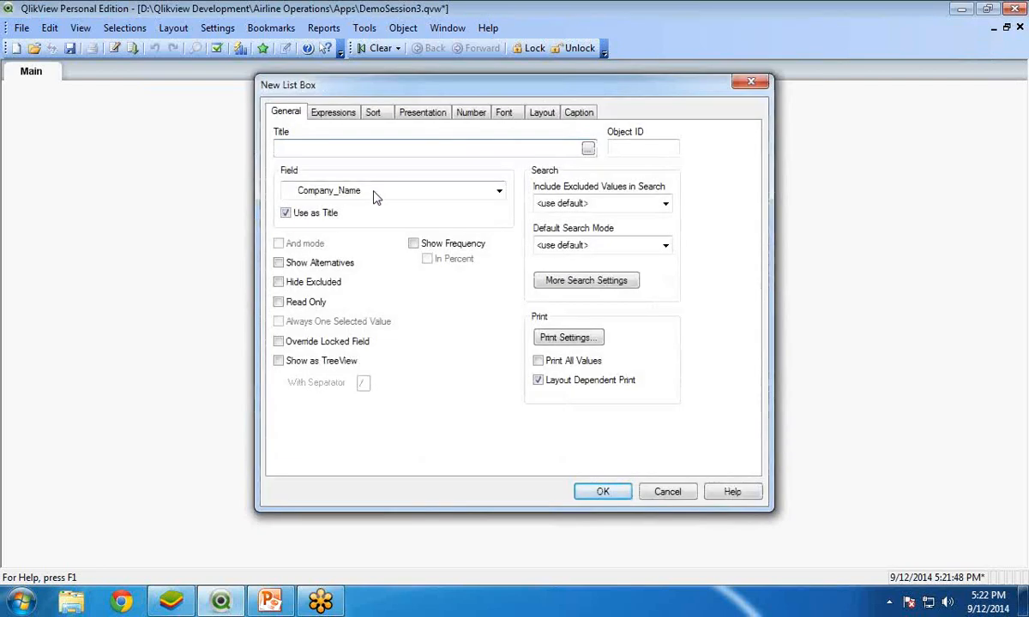
left_click(375, 192)
left_click(345, 233)
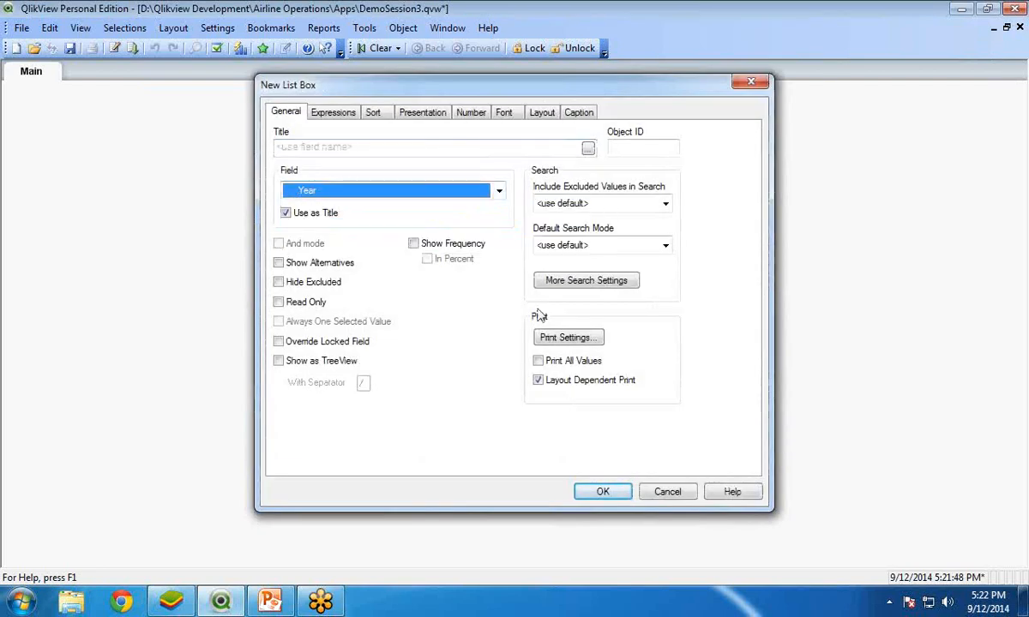
left_click(603, 491)
left_click_drag(360, 180, 351, 149)
Turn off Single Column for the Year list box, fix it at 3 columns, and stretch it into one wide row.
right_click(352, 147)
left_click(349, 190)
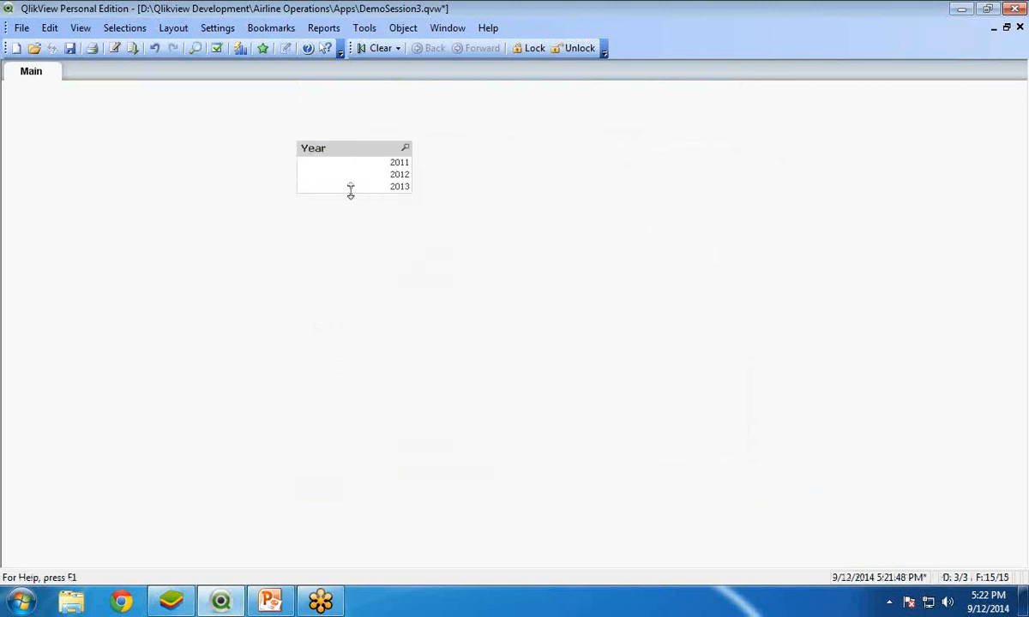
mouse_move(349, 189)
left_mouse_down()
mouse_move(352, 180)
mouse_move(352, 194)
left_mouse_up()
right_click(337, 152)
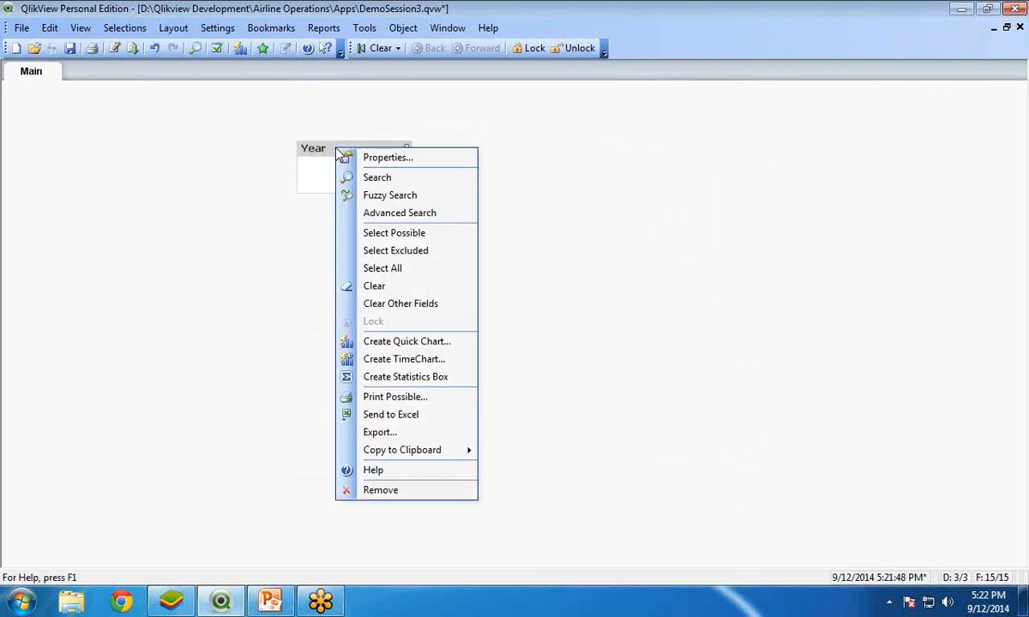
left_click(367, 156)
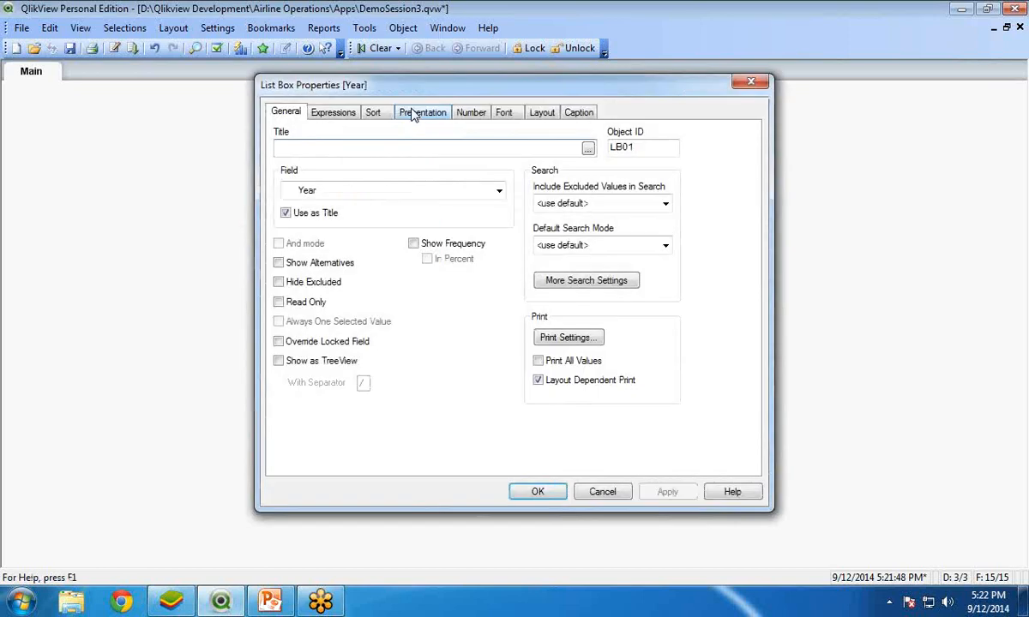
left_click(425, 112)
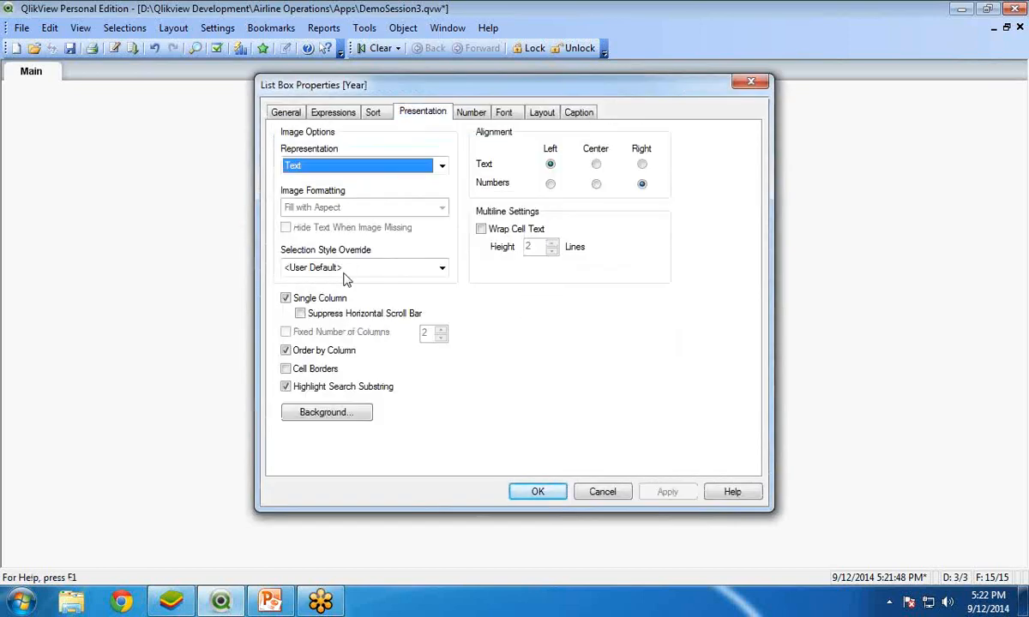
left_click(286, 298)
left_click(285, 332)
left_click(439, 330)
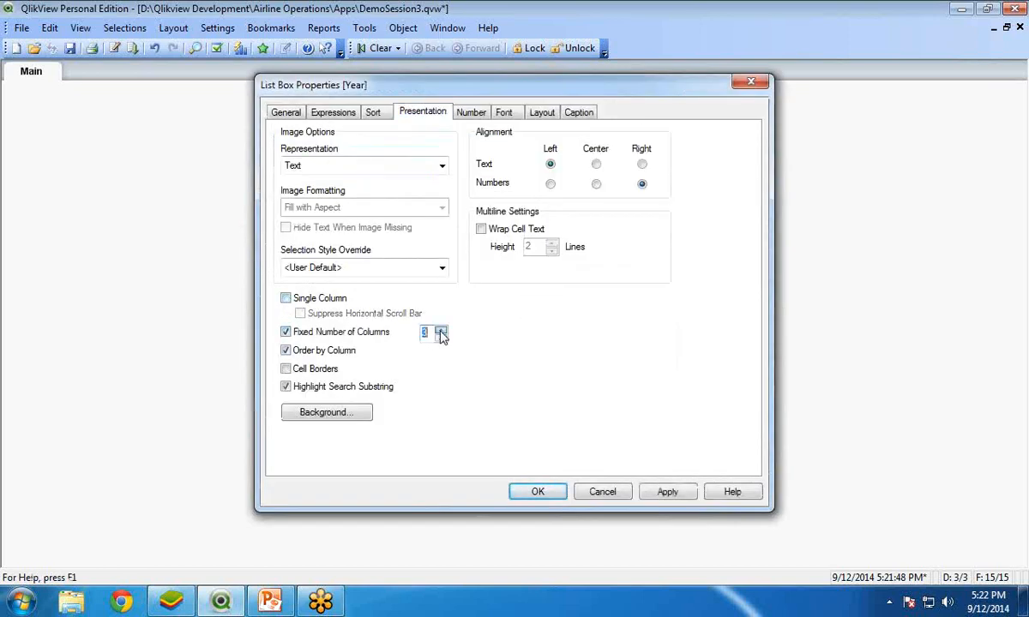
left_click(537, 491)
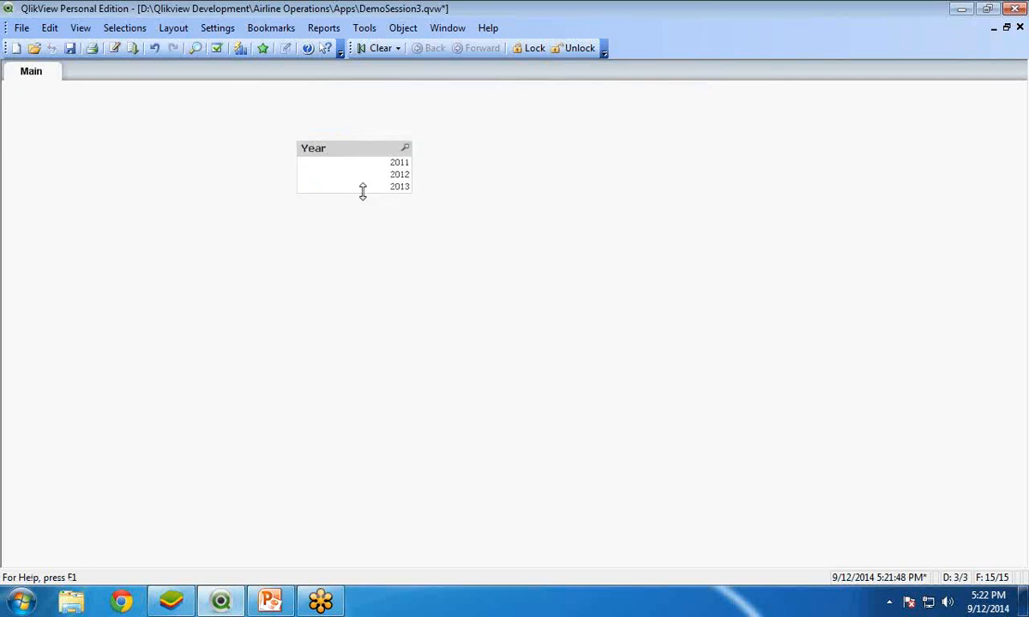
left_click_drag(366, 192, 586, 146)
left_click_drag(475, 151, 476, 136)
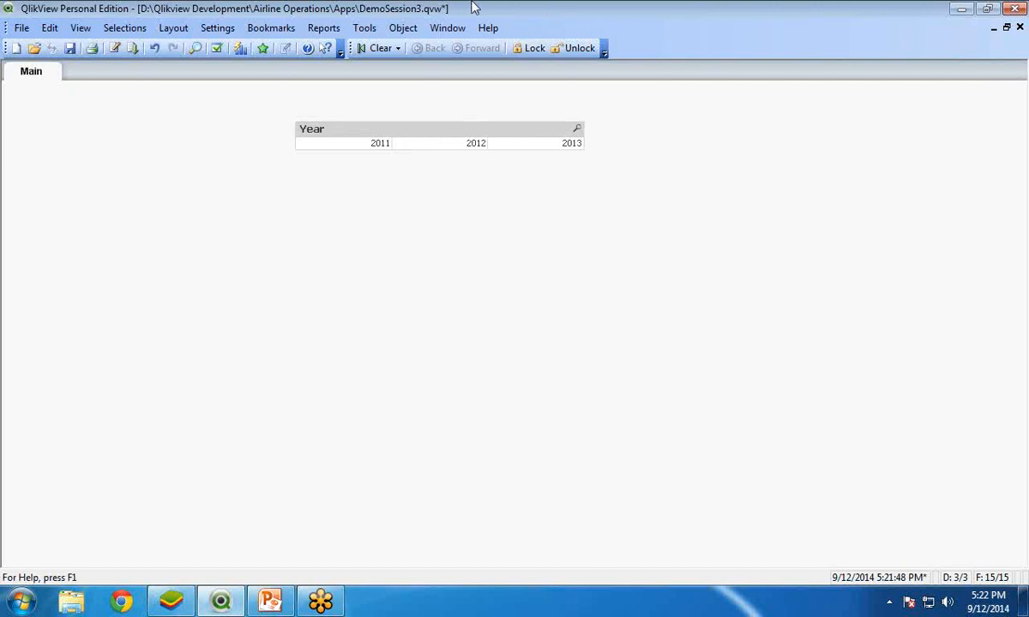
Create a straight table chart below the Year list box with Company_Name as its dimension.
right_click(385, 210)
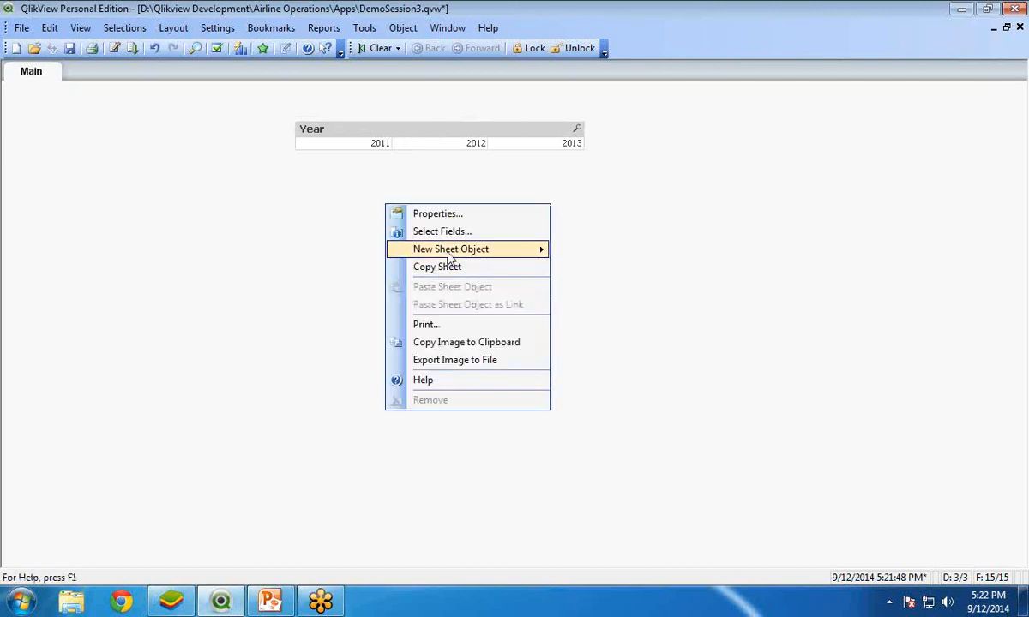
mouse_move(439, 247)
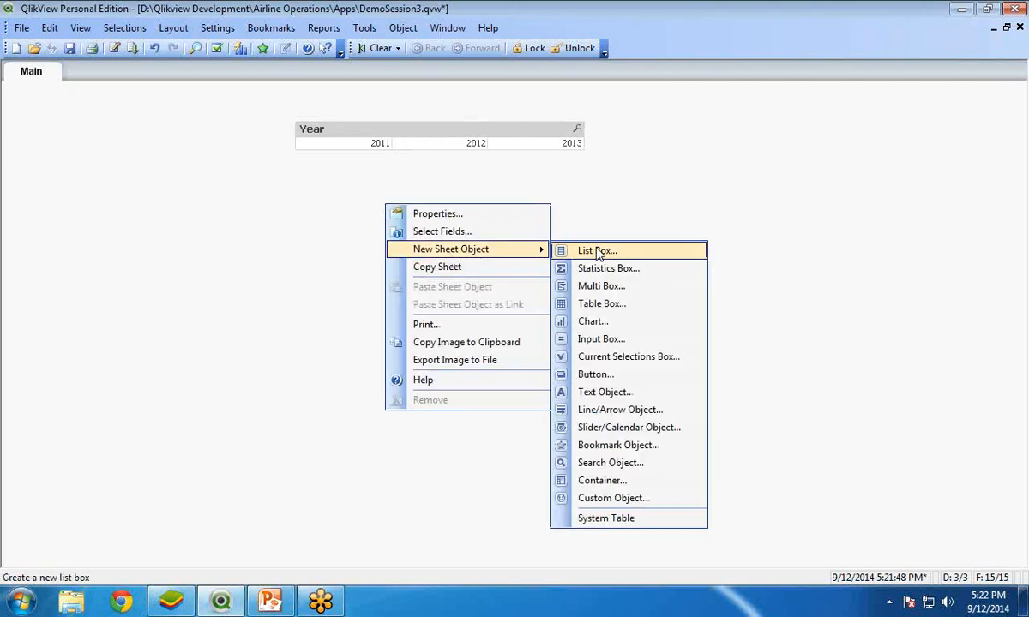
left_click(594, 322)
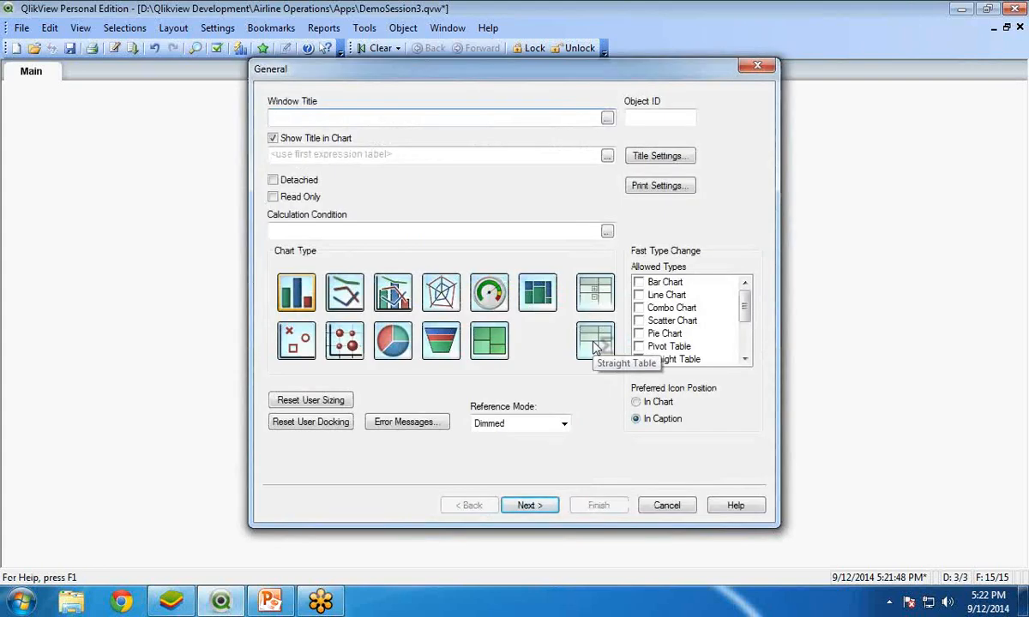
left_click(595, 343)
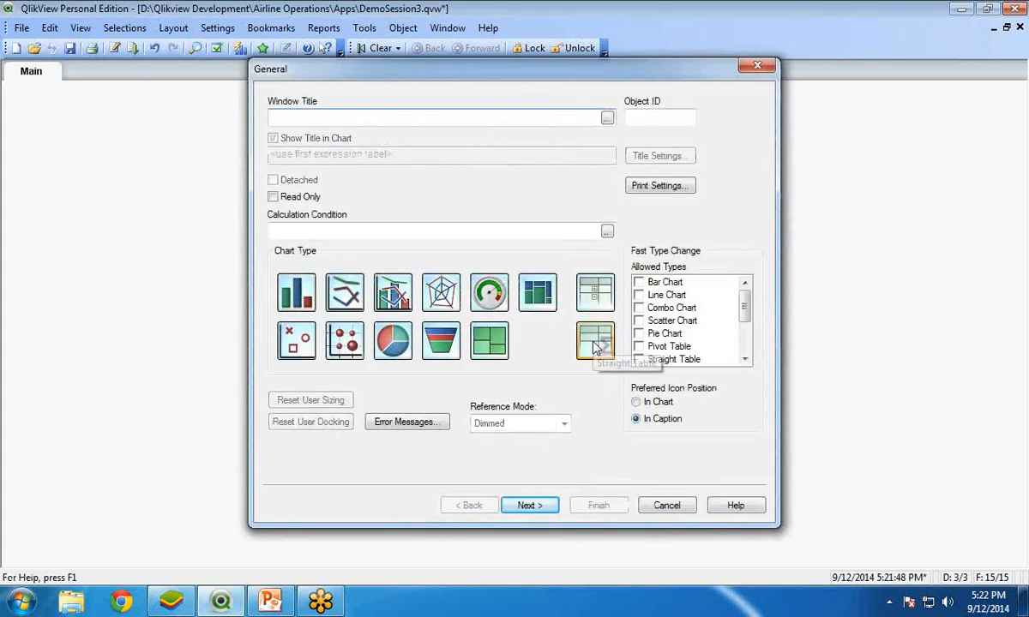
left_click(527, 506)
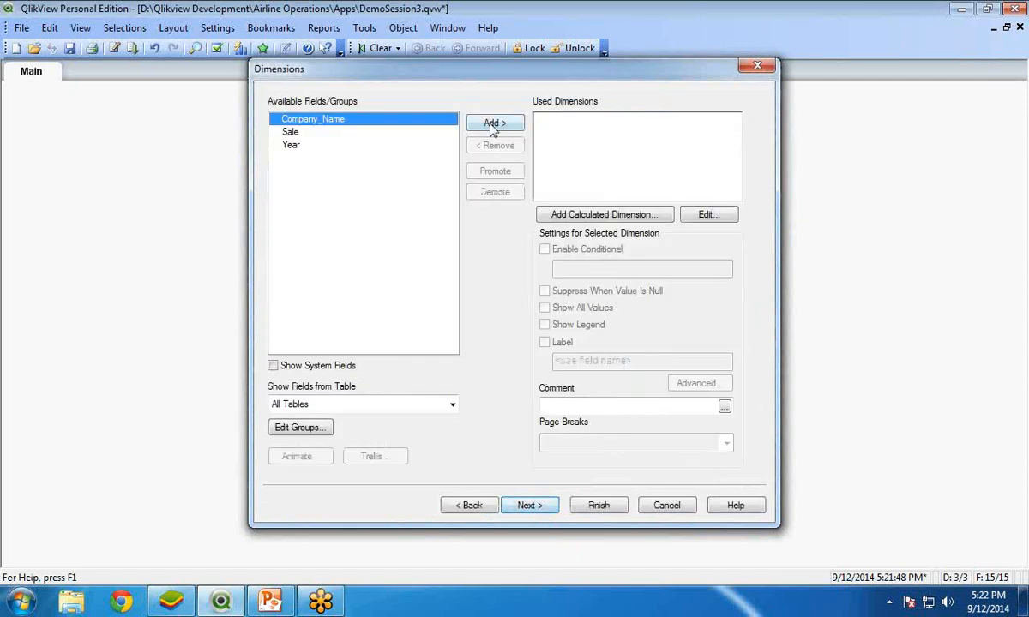
left_click(493, 125)
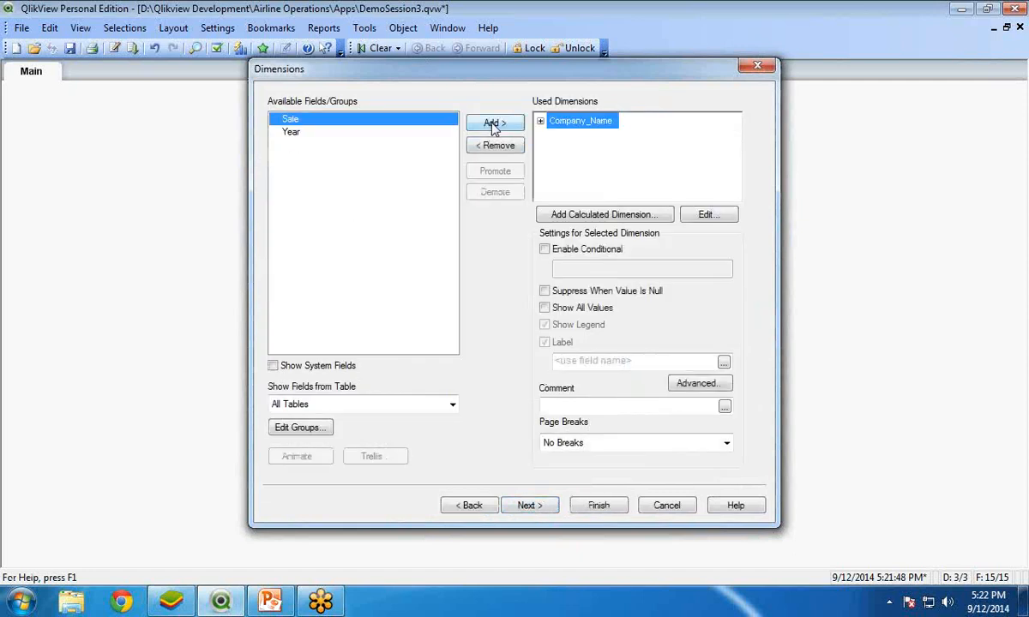
left_click(530, 506)
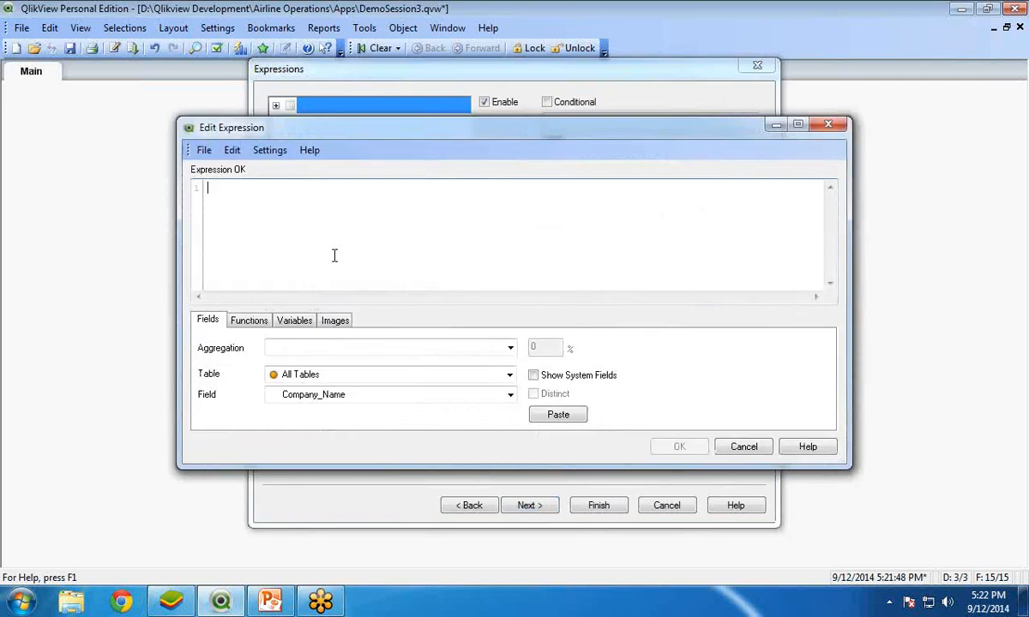
Define the table expression sum(Sale) with the label Total Sale, finish the chart and place it under the Year list box.
type("sum(sa")
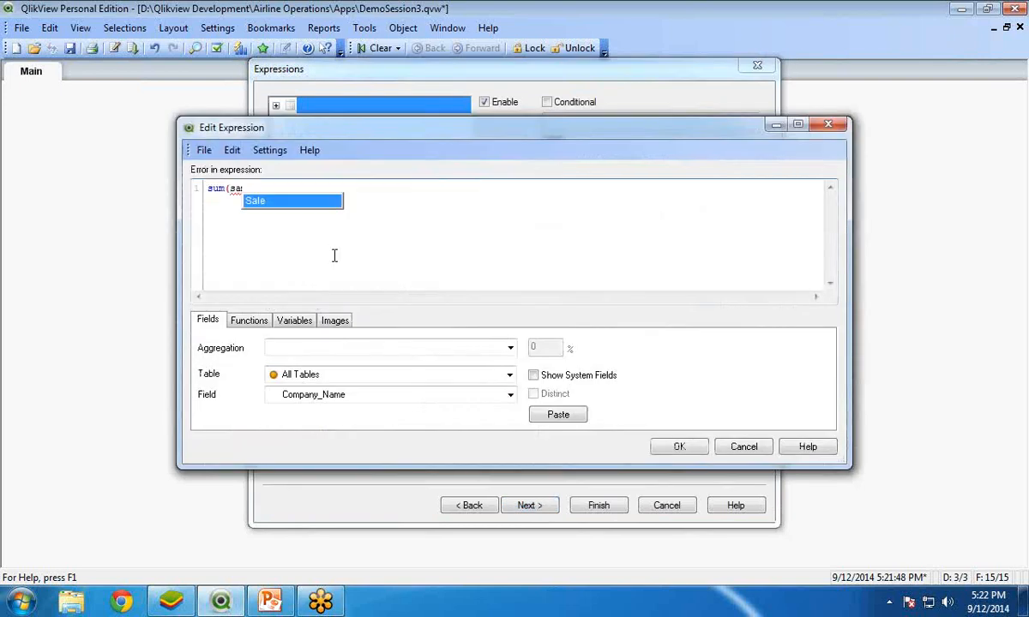
key("Return")
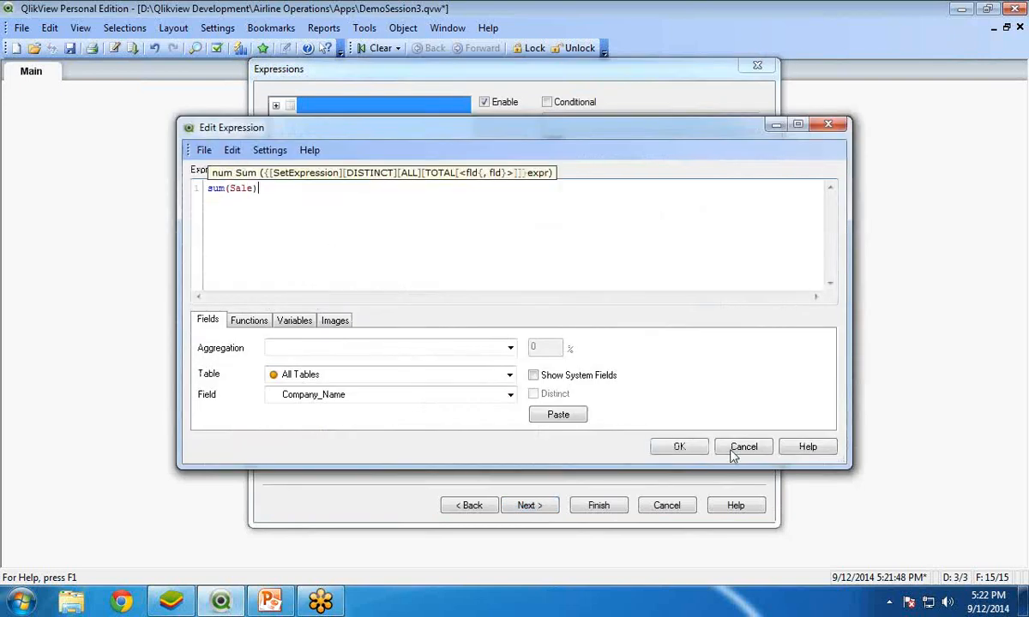
left_click(675, 447)
left_click(587, 155)
type("Total Sale")
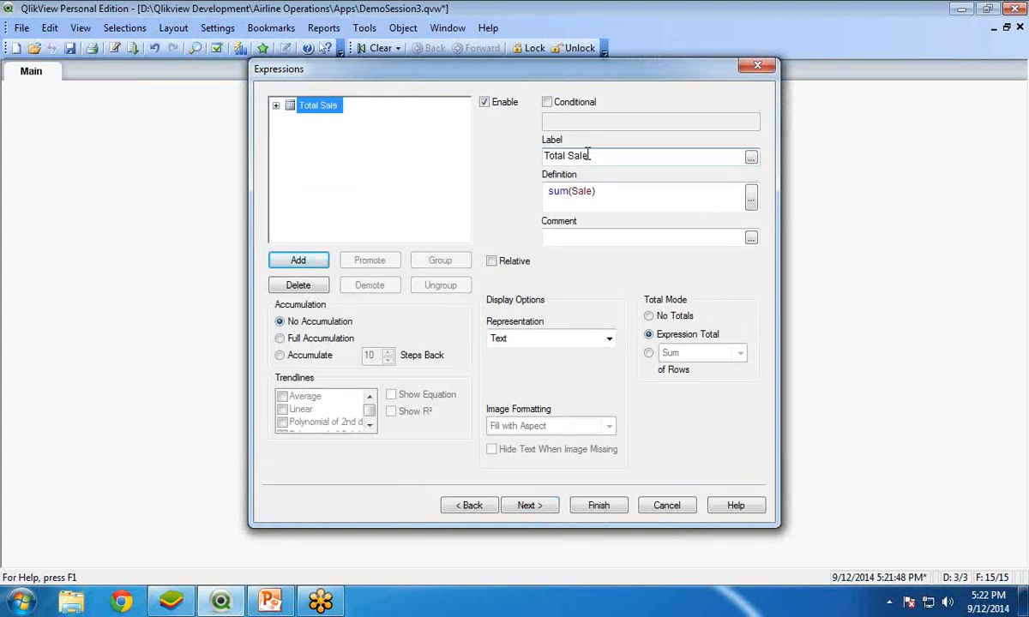
left_click(599, 505)
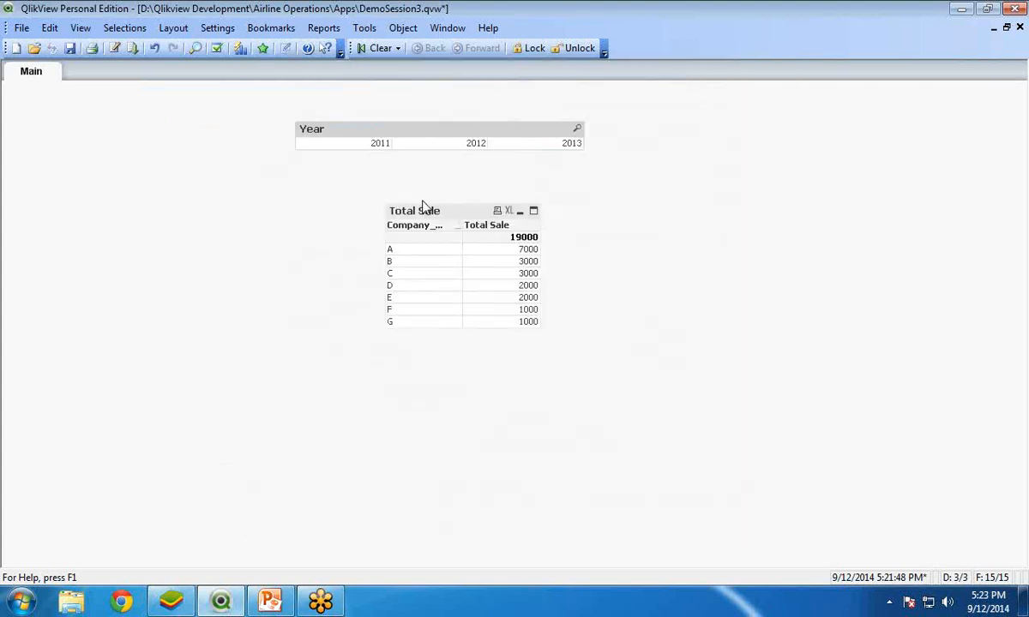
left_click_drag(422, 205, 377, 195)
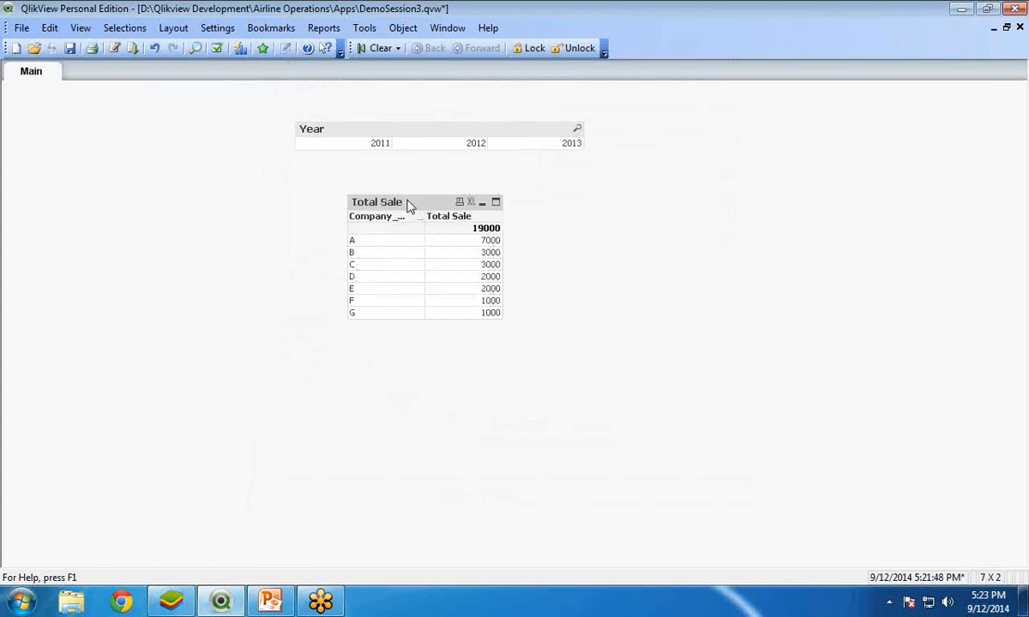
Switch the Year selection between 2011, 2012 and 2013 to compare the company sales, ending on 2011.
left_click(372, 45)
left_click(370, 147)
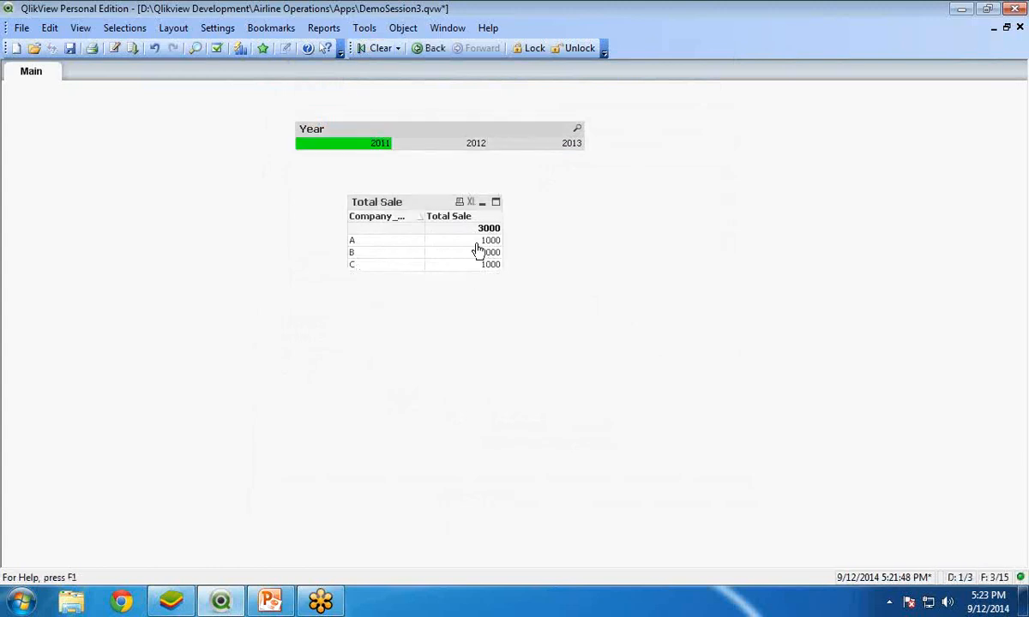
left_click(469, 148)
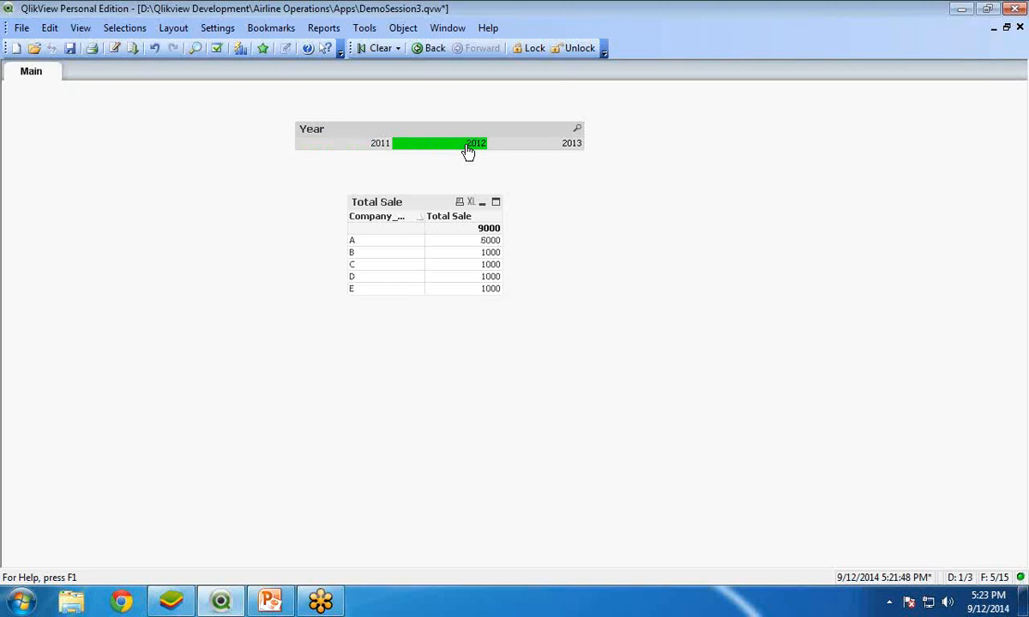
left_click(549, 146)
left_click(452, 149)
left_click(349, 145)
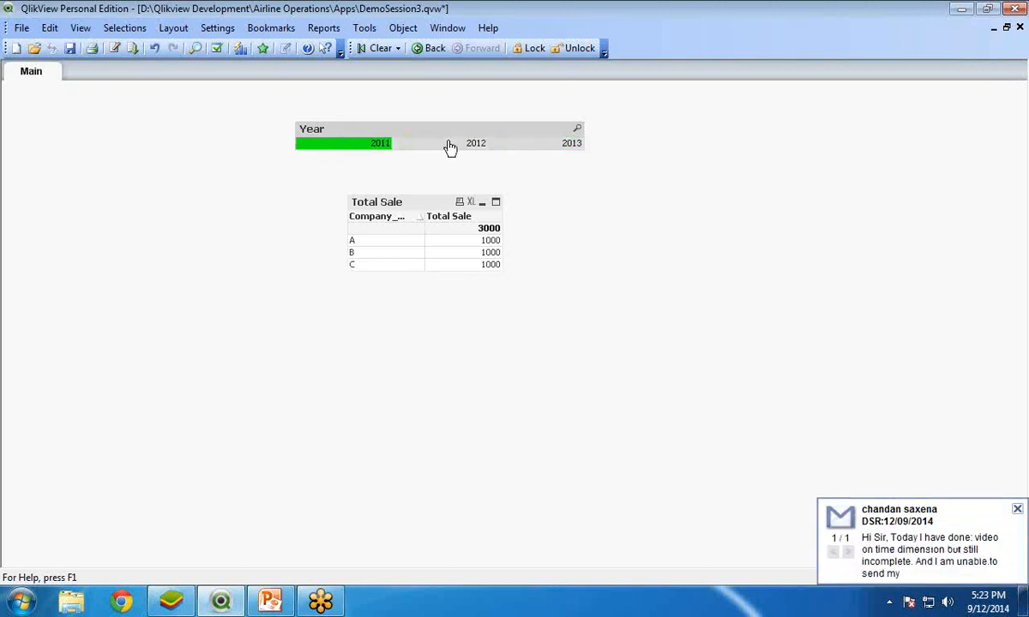
left_click(449, 147)
left_click(1016, 509)
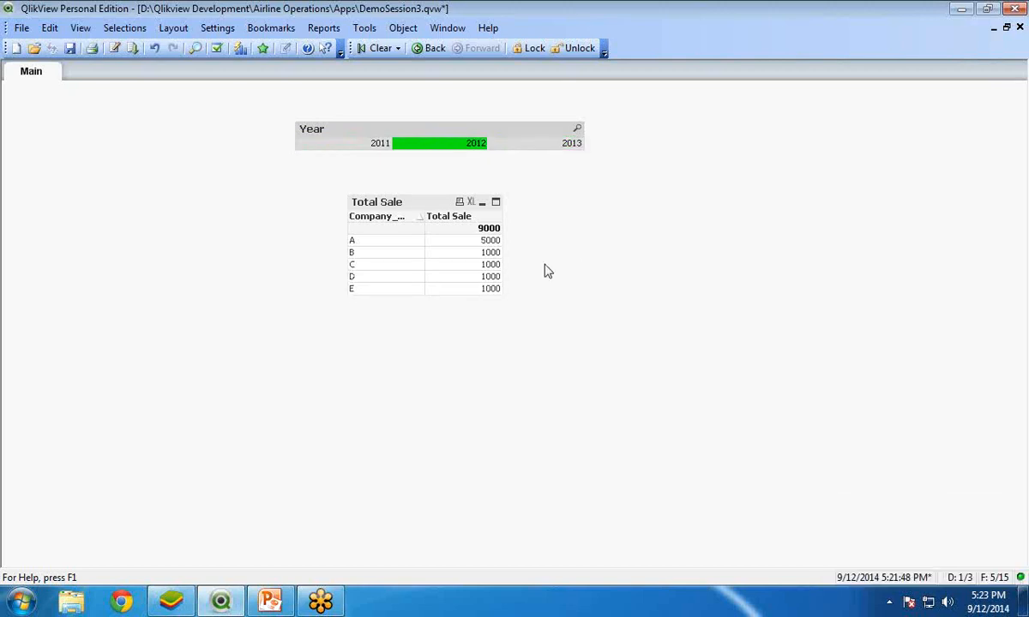
left_click(344, 146)
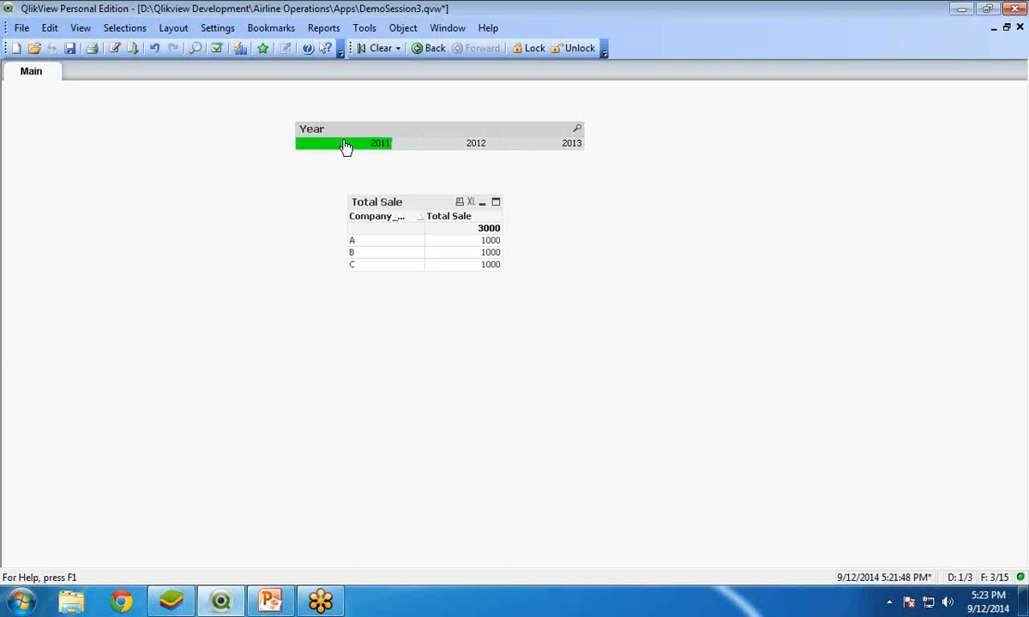
Open Notepad and start a note with the heading "Syntax:".
left_click(20, 602)
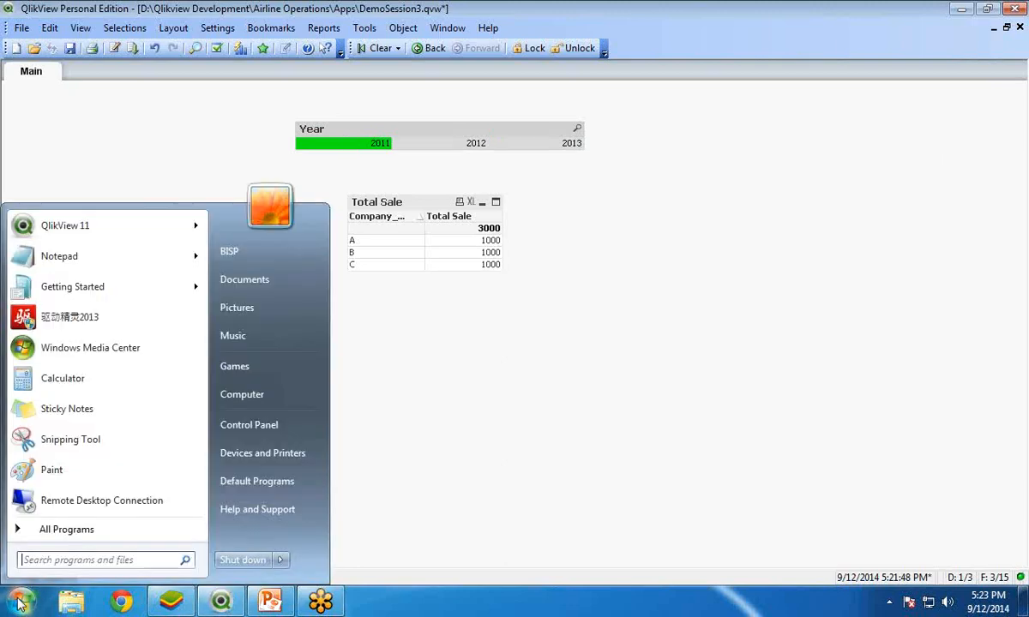
type("no")
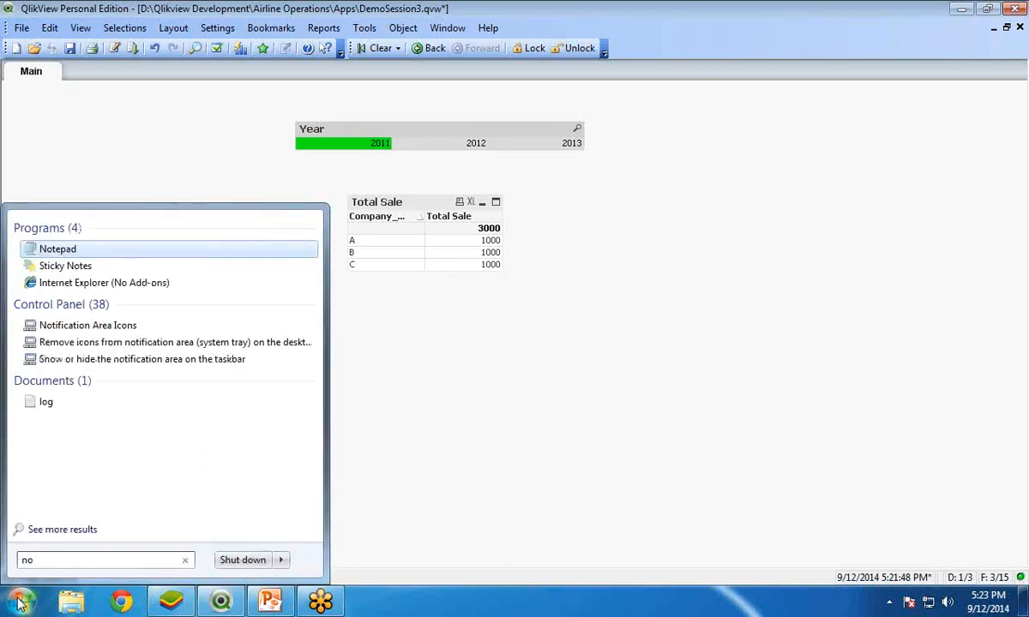
type("tepad")
key("Return")
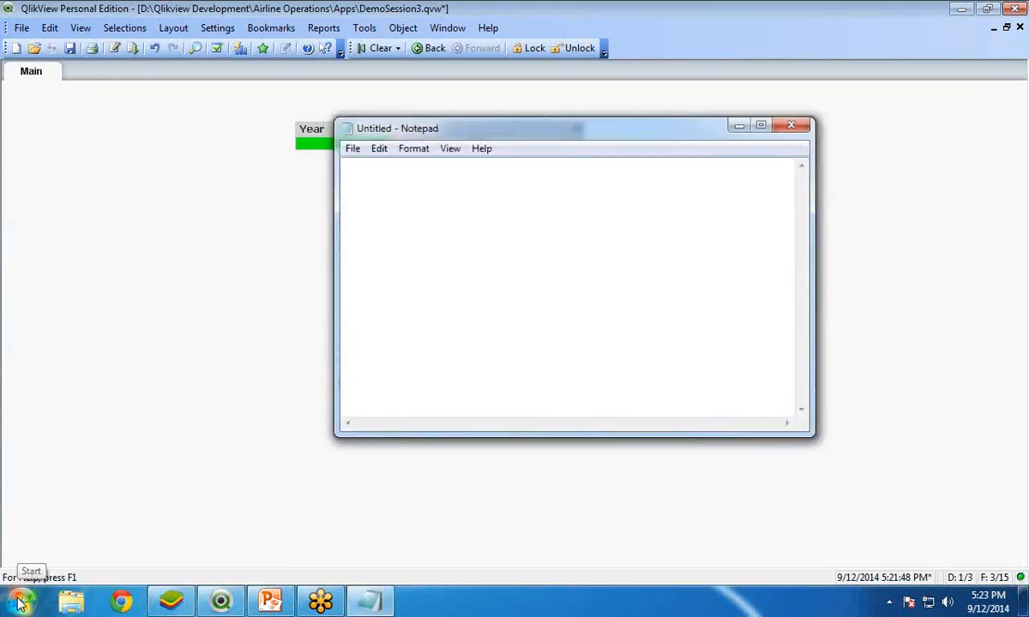
type("Syntax:")
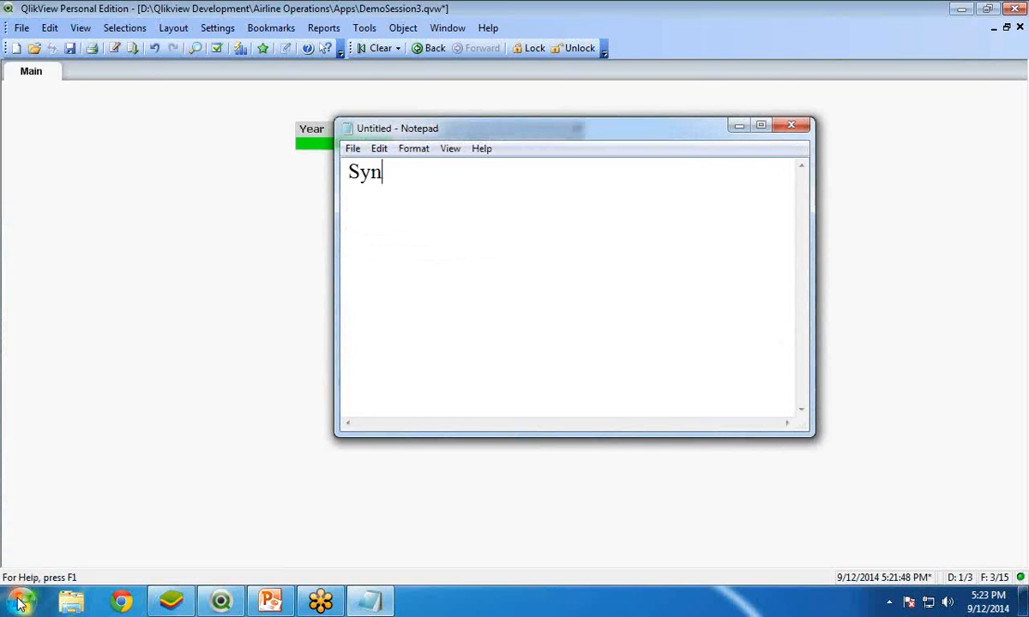
Write the expression sum({}sales) in the note, one blank line below the "Syntax:" heading.
key("Return")
key("Return")
type("sum(")
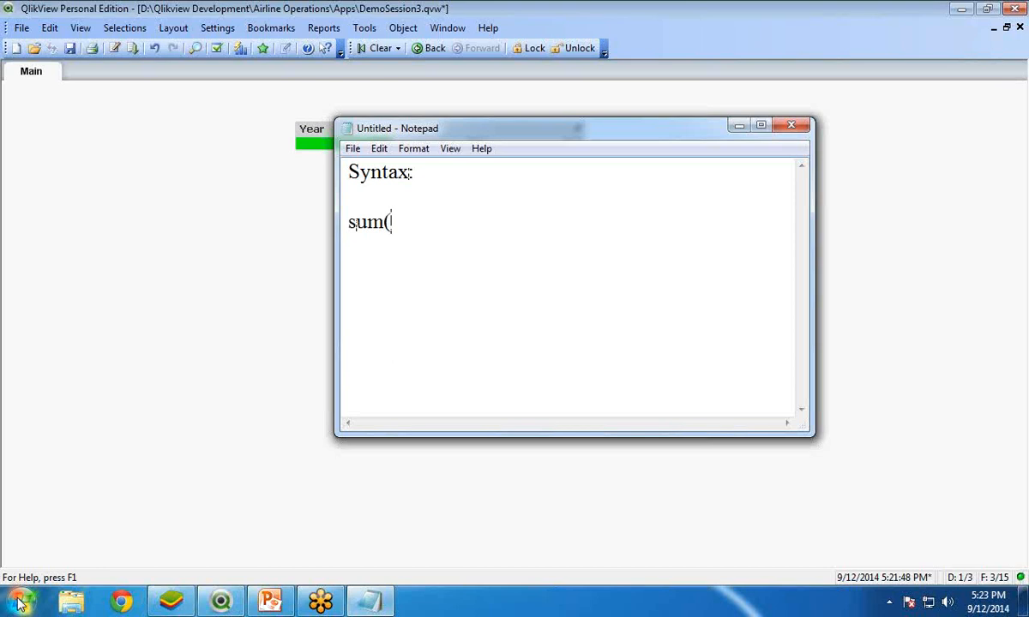
type("{}")
key("Right")
type(")")
key("BackSpace")
type("sale")
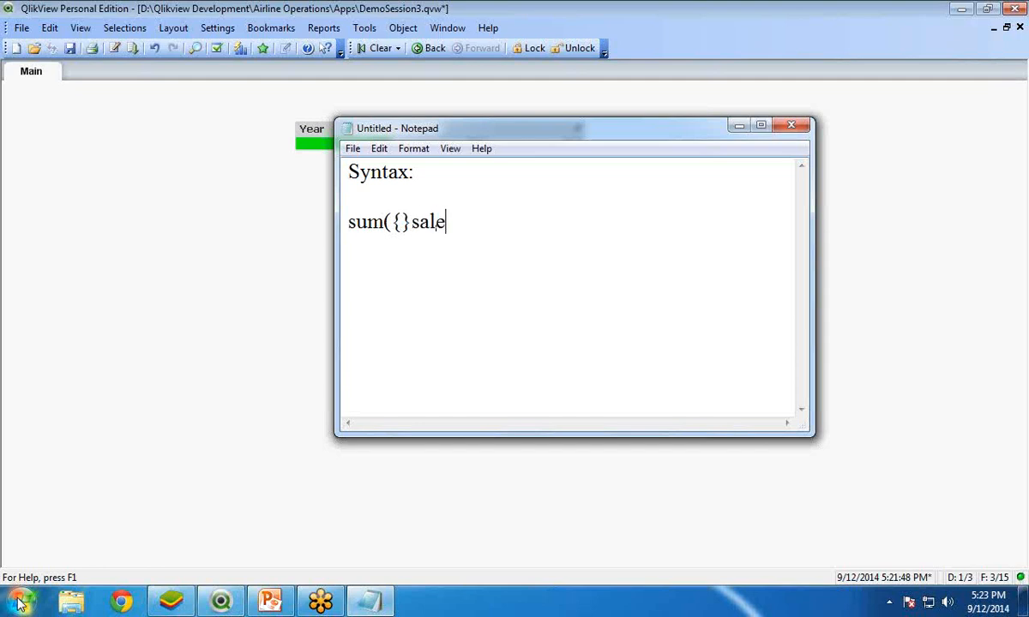
type("s)")
Add a pair of angle brackets with a gap between them inside the curly braces of the sum expression.
key("Left")
key("Left")
key("Left")
key("Left")
key("Left")
key("Left")
key("Left")
type("<>")
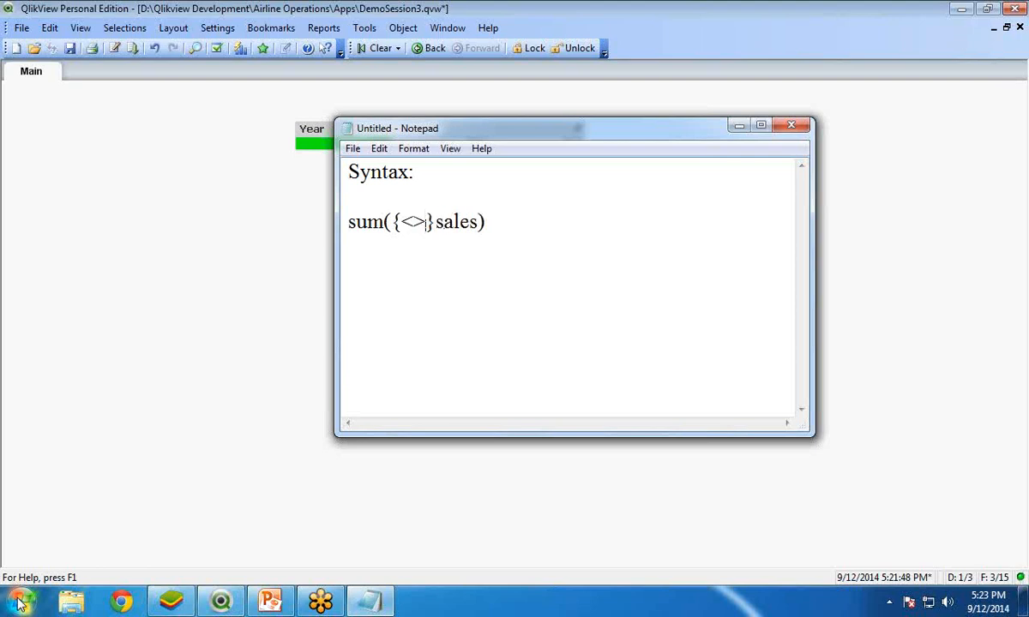
key("Left")
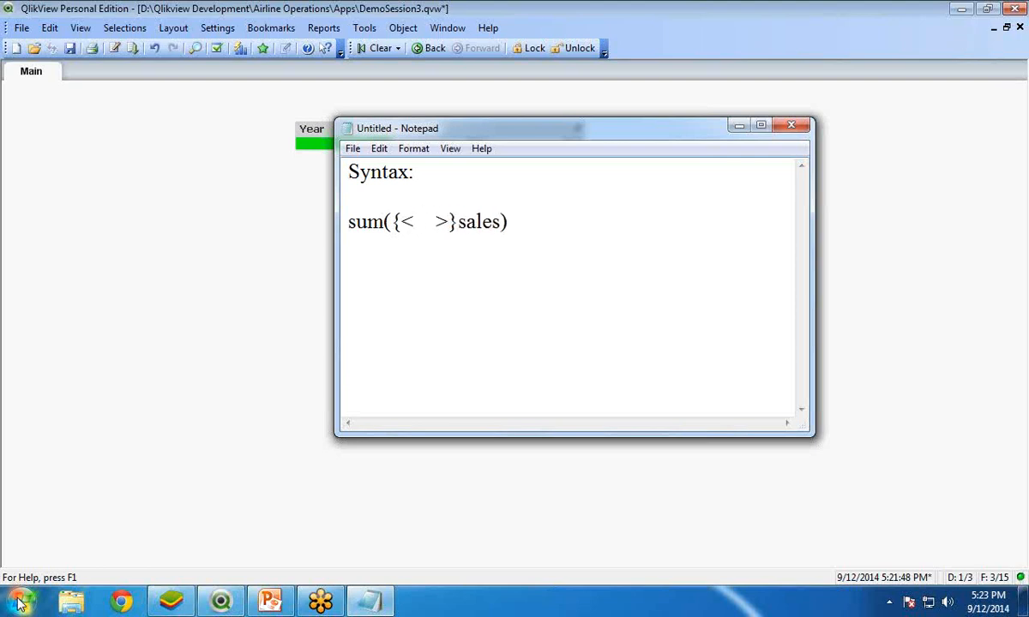
key("Left")
key("Left")
key("Left")
key("Left")
key("Left")
key("Right")
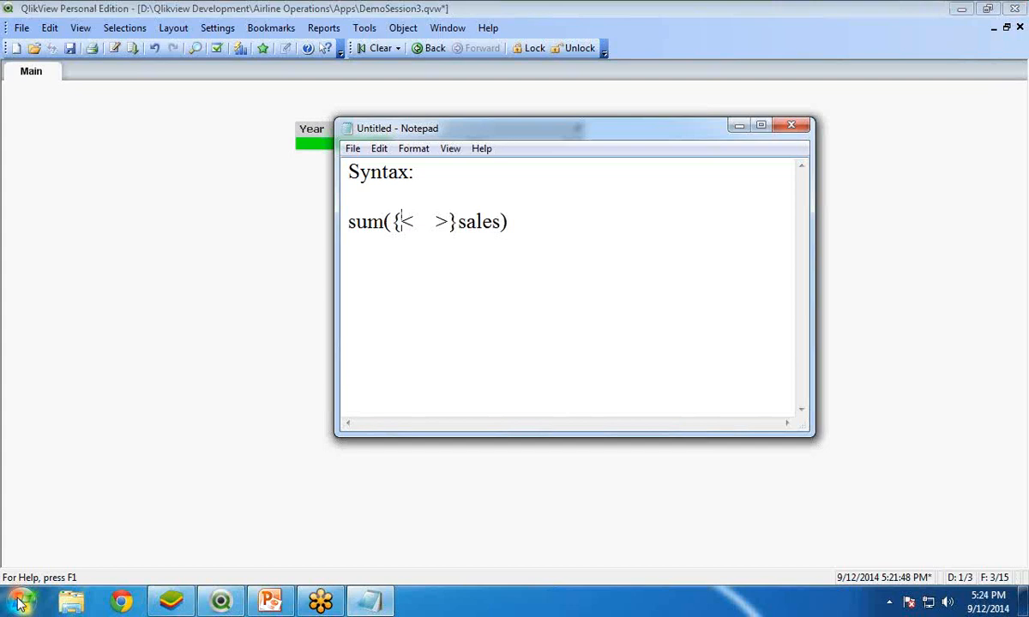
Try 1, $ and $1 as example identifiers in front of the opening angle bracket.
type("1")
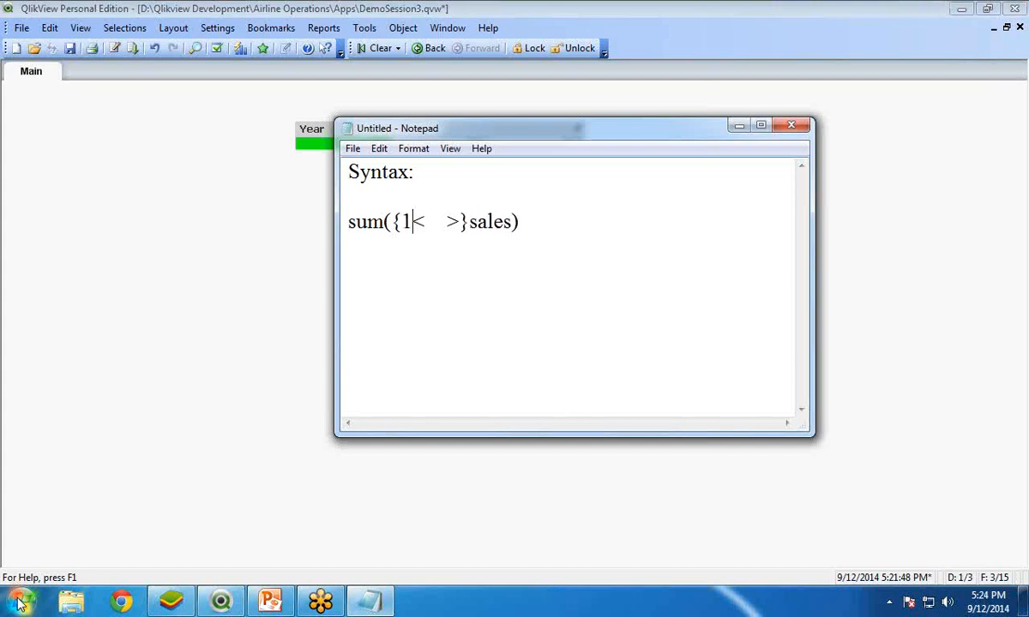
key("BackSpace")
type("$")
key("BackSpace")
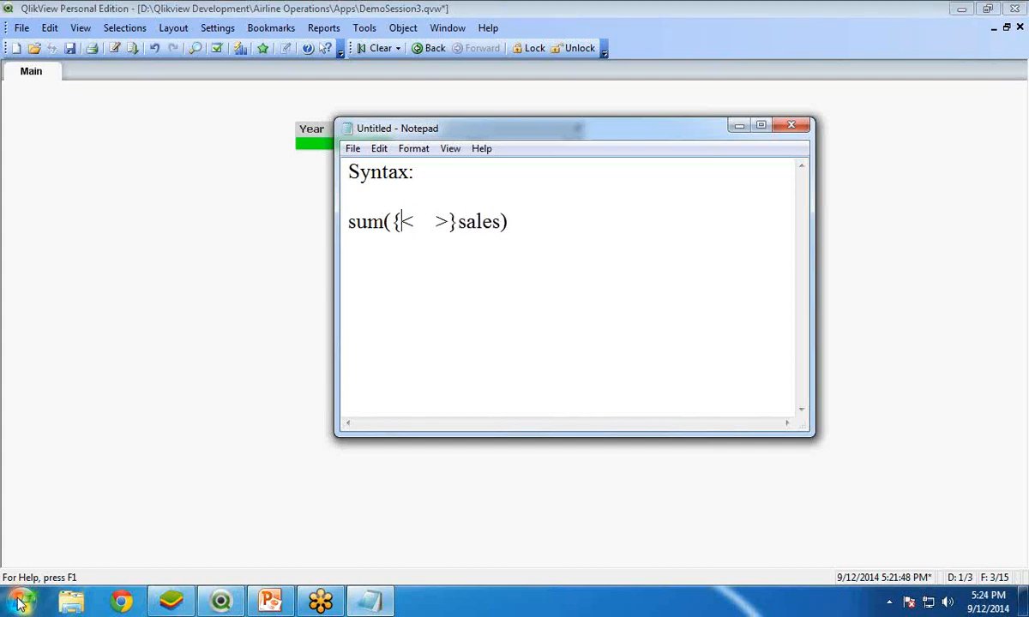
type("$1")
key("BackSpace")
key("BackSpace")
Insert the word "identifiers" between the opening curly brace and the angle bracket in the sum expression.
type("id")
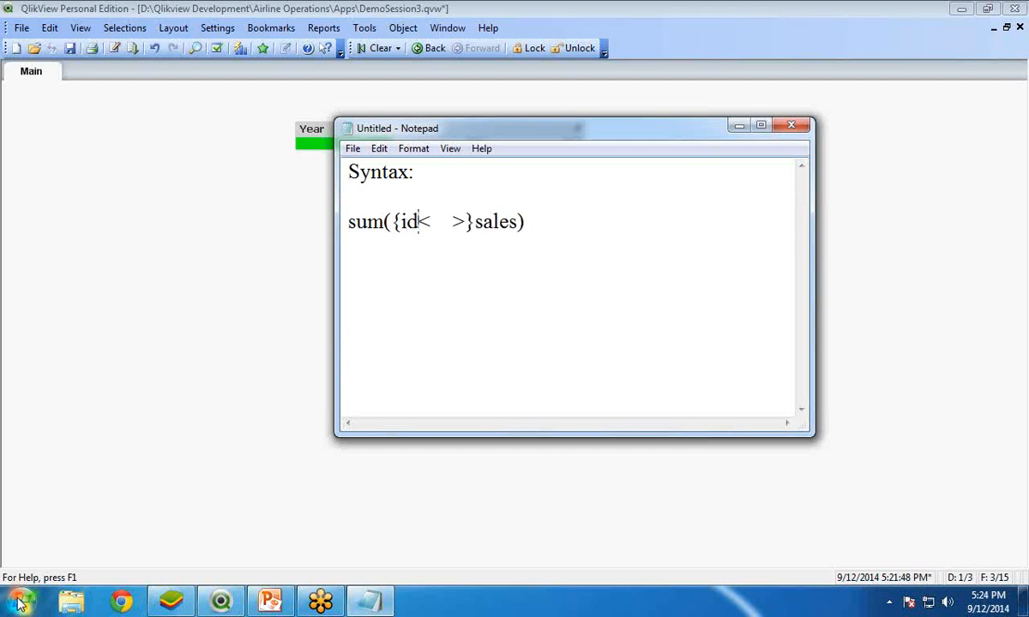
type("entifie")
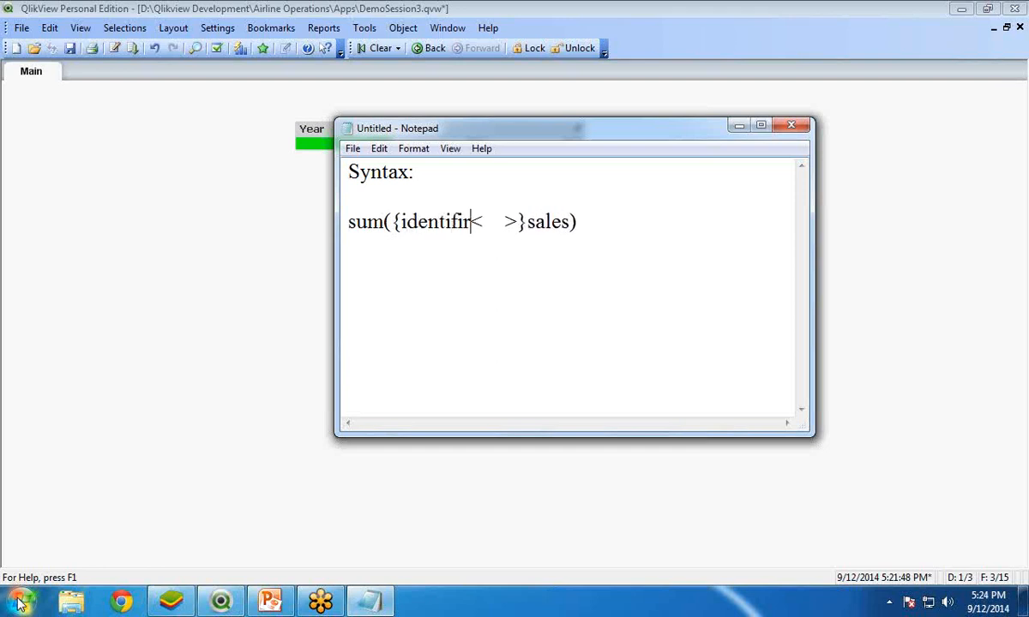
type("rs")
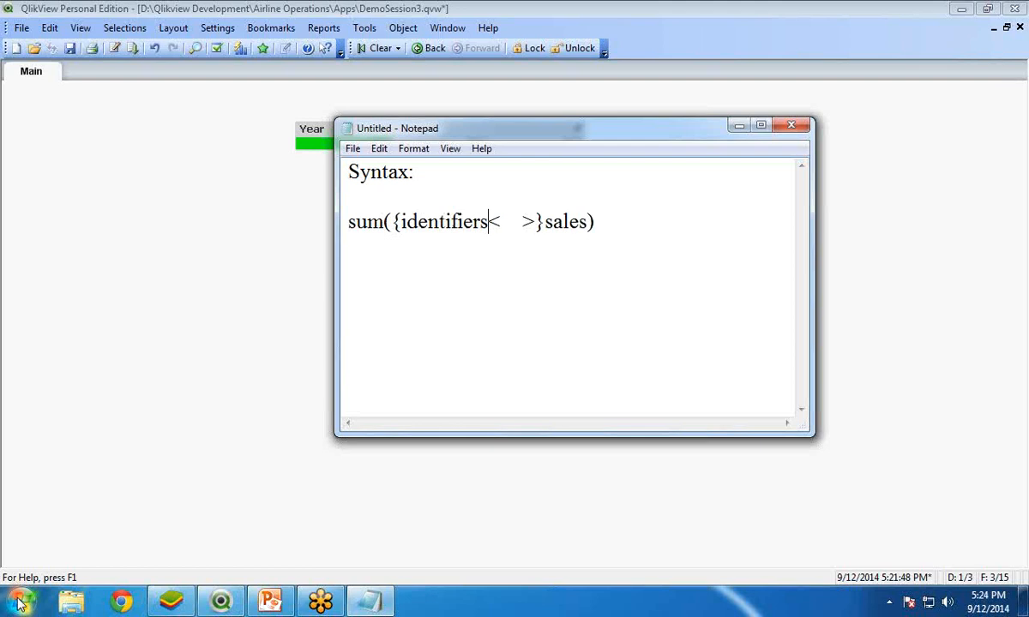
Add the heading "Set Analysis Identifiers" below the sum expression, separated by a blank line.
key("Return")
key("Return")
type("Set Anal")
key("BackSpace")
key("BackSpace")
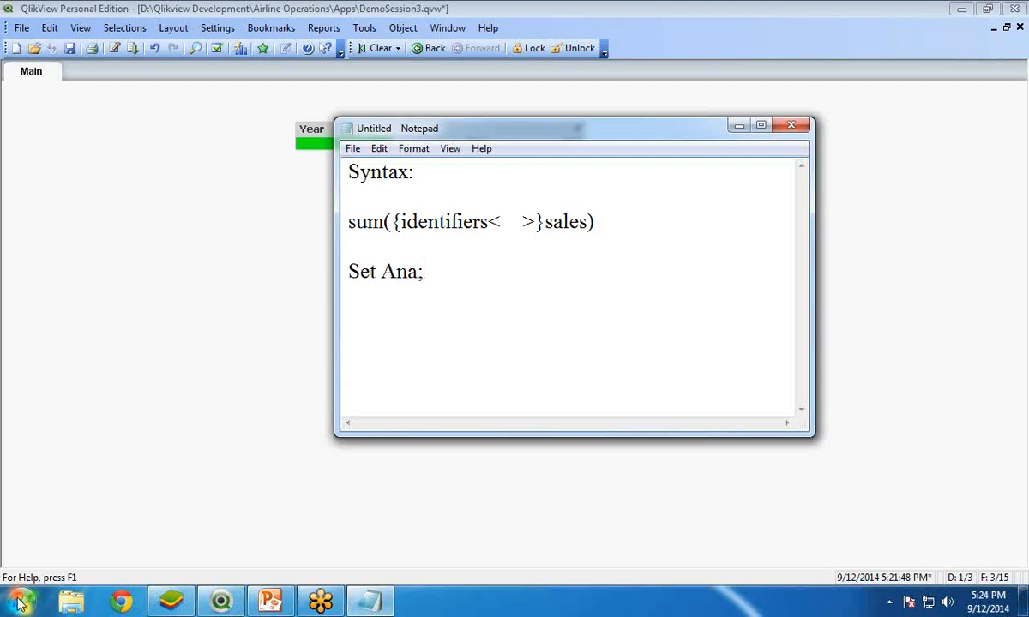
type("lysis Identifiers")
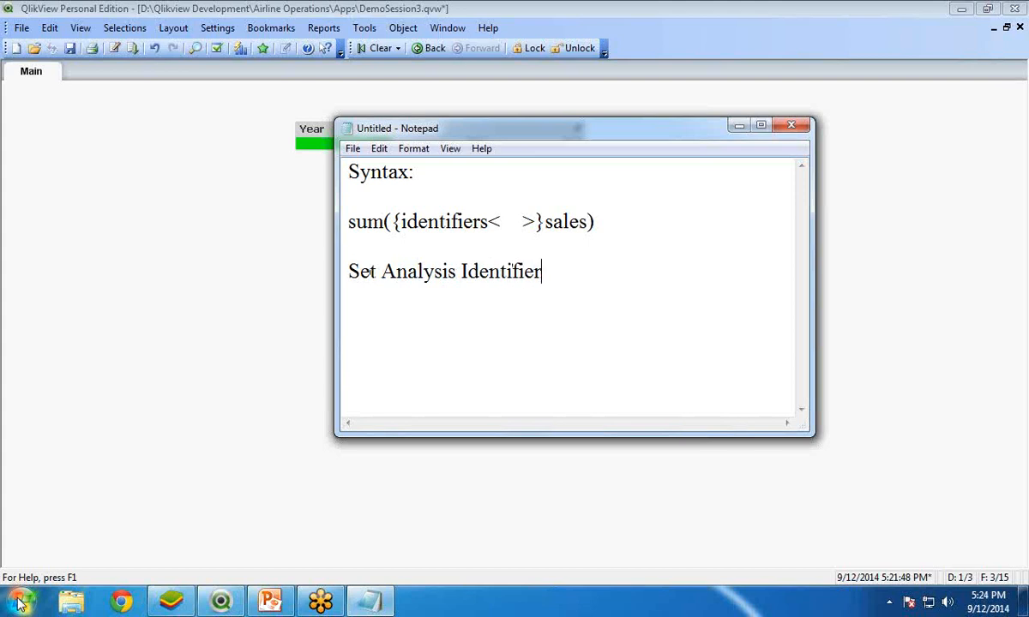
List the identifiers 0, 1, $ and $1 on separate lines under the Set Analysis Identifiers heading.
key("Return")
key("Return")
type("1")
key("Up")
type("0")
key("Down")
key("Return")
type("$W1")
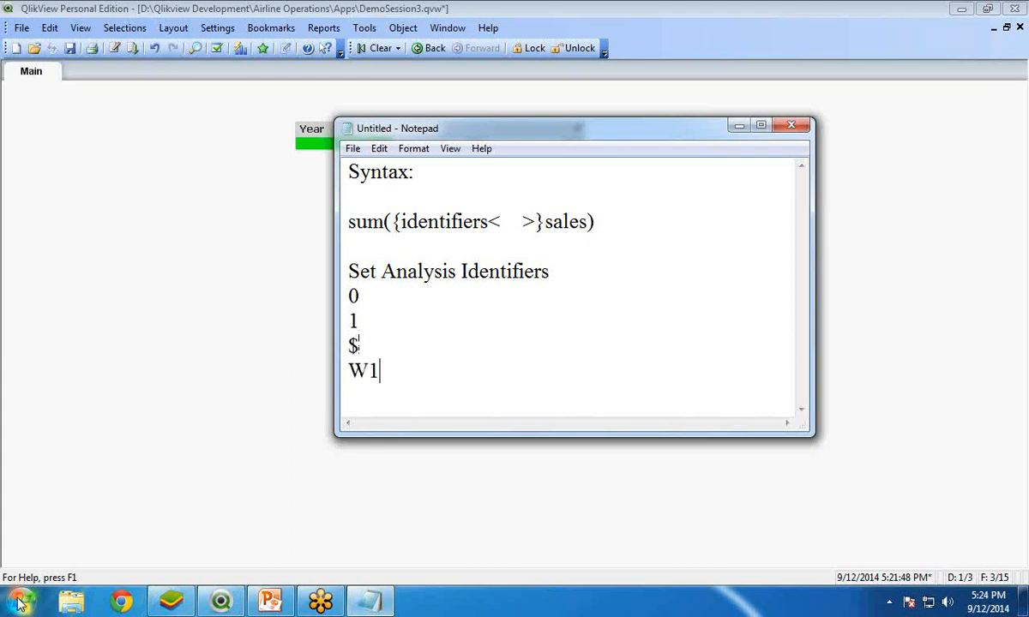
key("BackSpace")
key("BackSpace")
type("$1")
Annotate identifier 0 with the explanation "--> No Records".
key("Up")
key("Up")
type("--> No Reco")
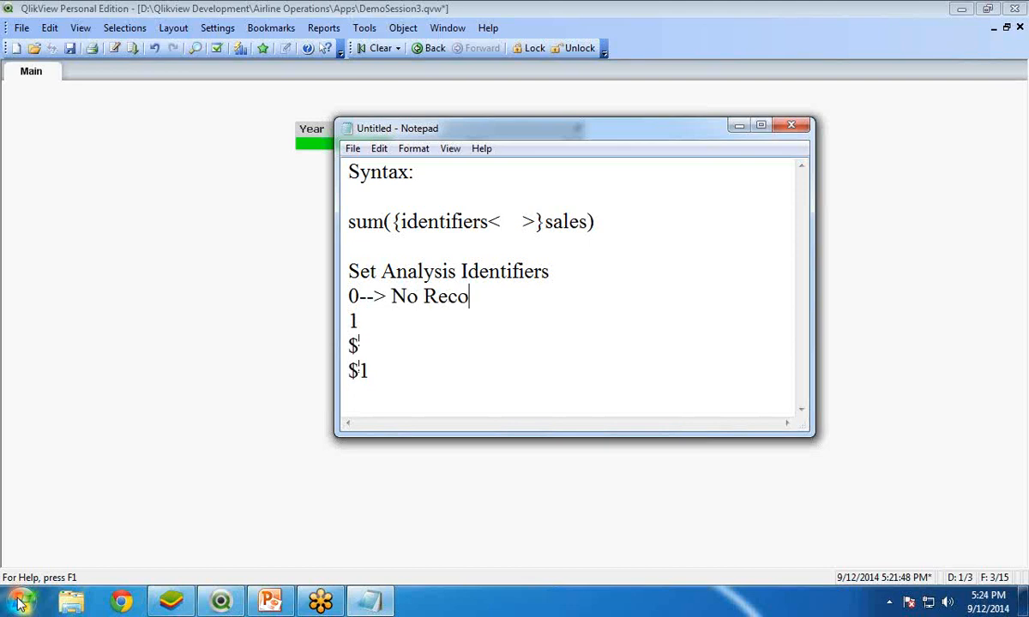
type("rds")
Annotate identifier 1 with "-->Set of All Records in the Application" and move the note window clear of the Year list box.
key("Down")
type("-->")
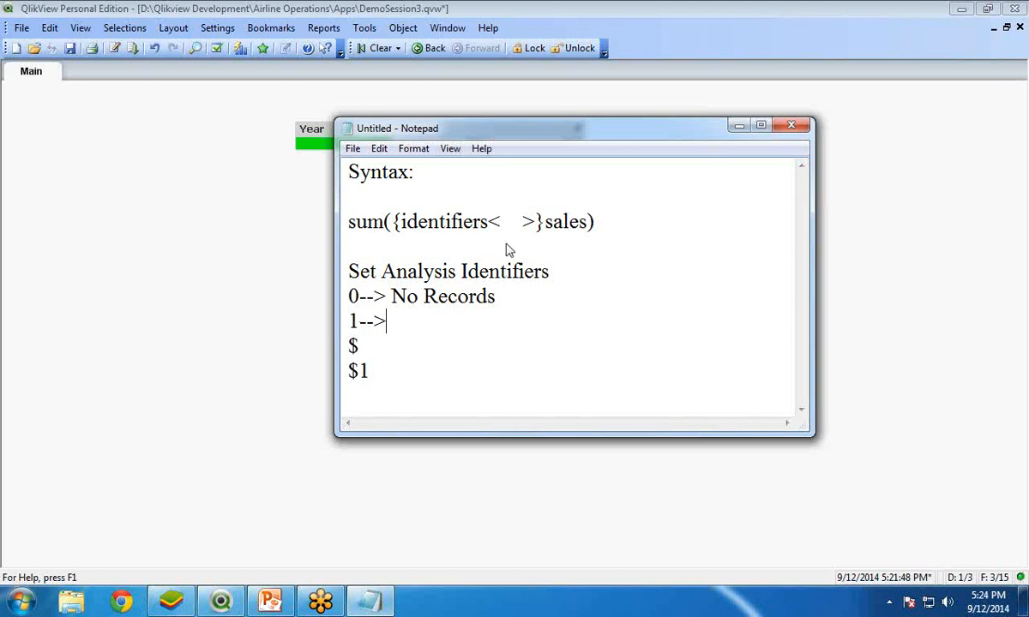
left_click_drag(480, 129, 449, 169)
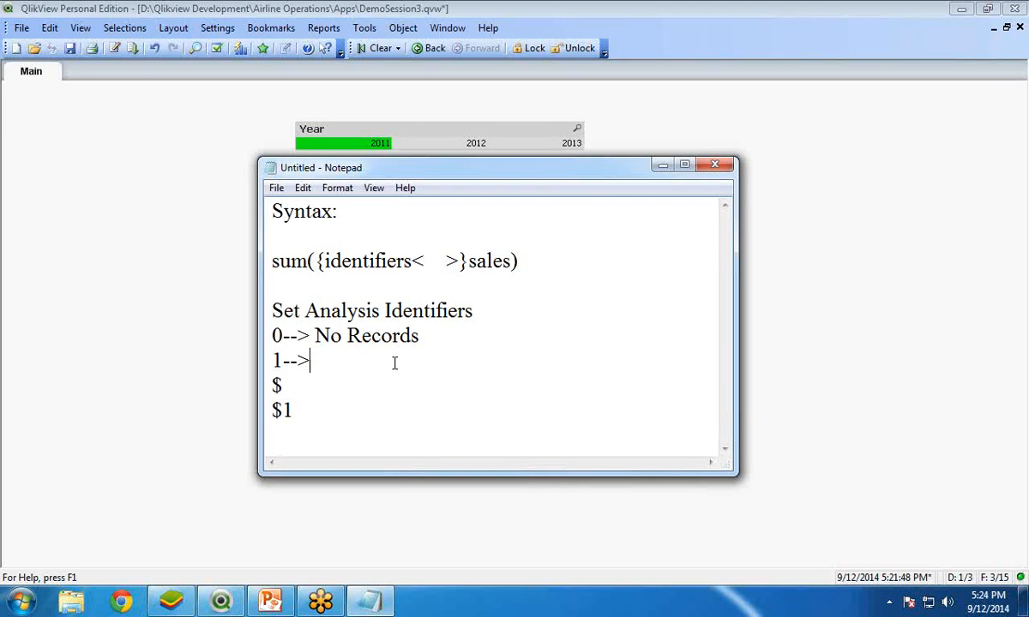
type("Set of A")
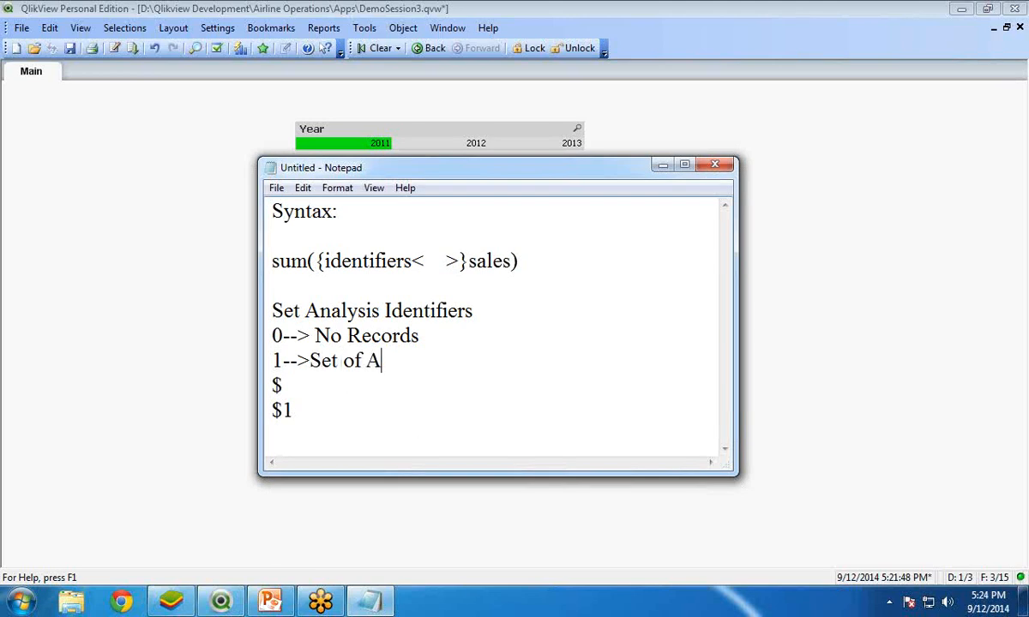
type("ll Records in ")
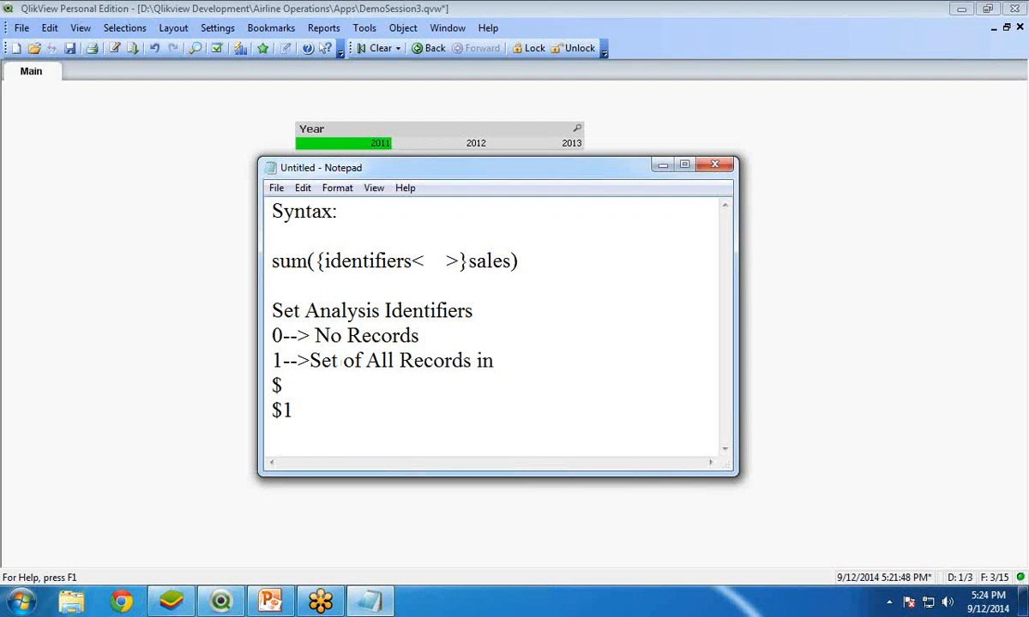
type("the Appli")
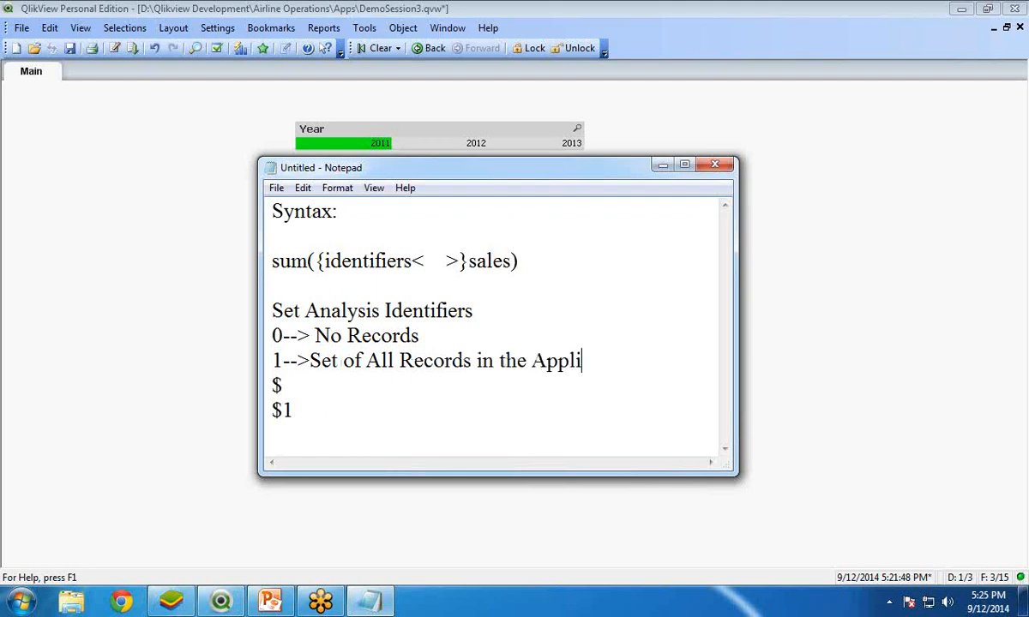
type("cation")
Annotate identifier $ with the explanation "-->Records of Current Selections".
key("Down")
type("-")
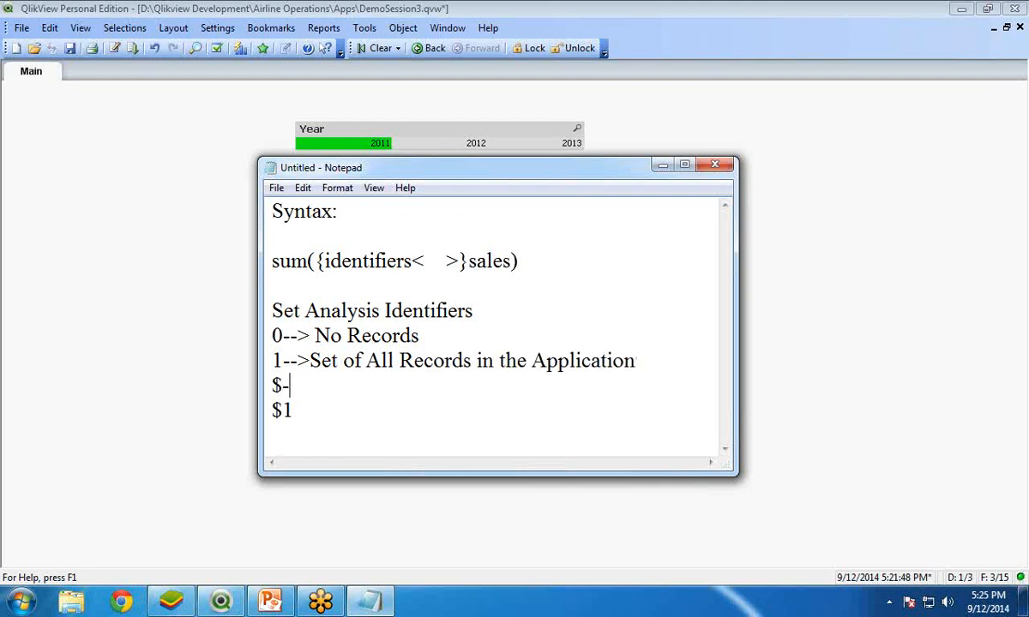
type("->Records of ")
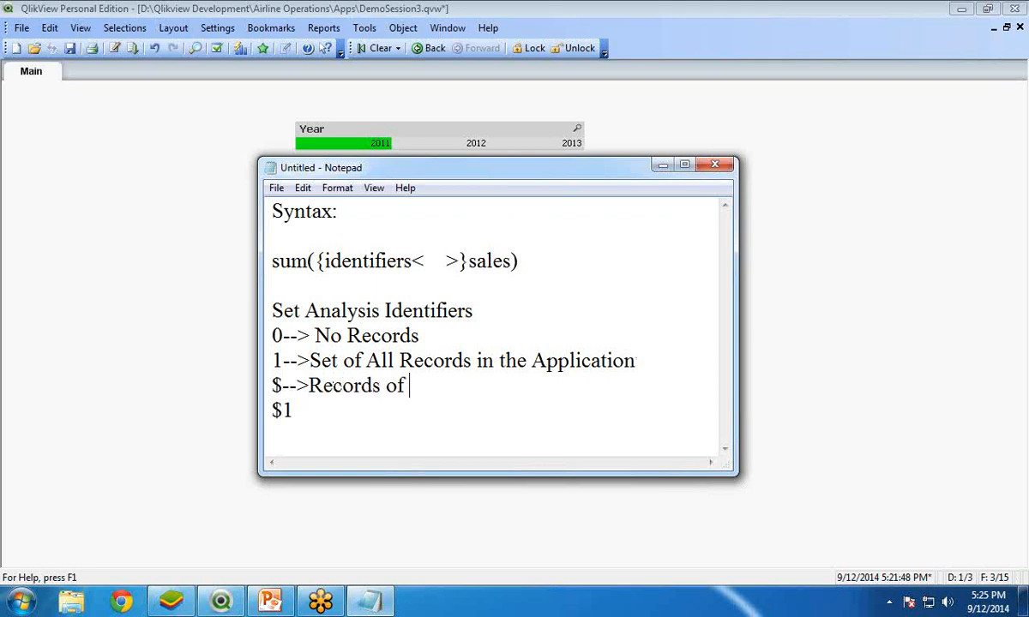
type("Curent")
key("BackSpace")
key("BackSpace")
key("BackSpace")
type("ren")
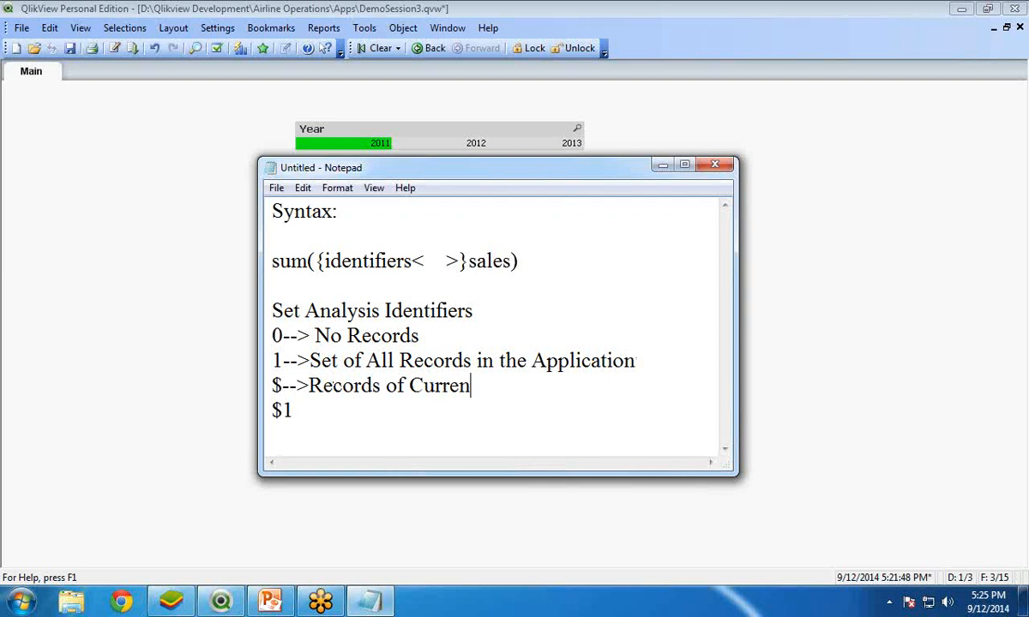
type("t Selections")
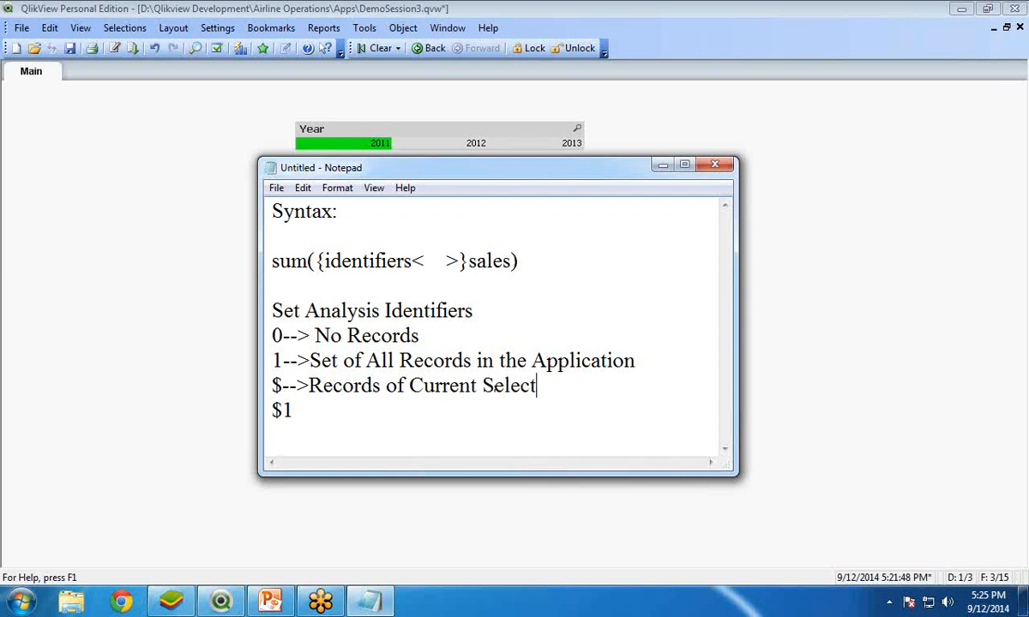
Annotate identifier $1 with the explanation "-->Represents Previous Selection".
type("$1 -->Represents")
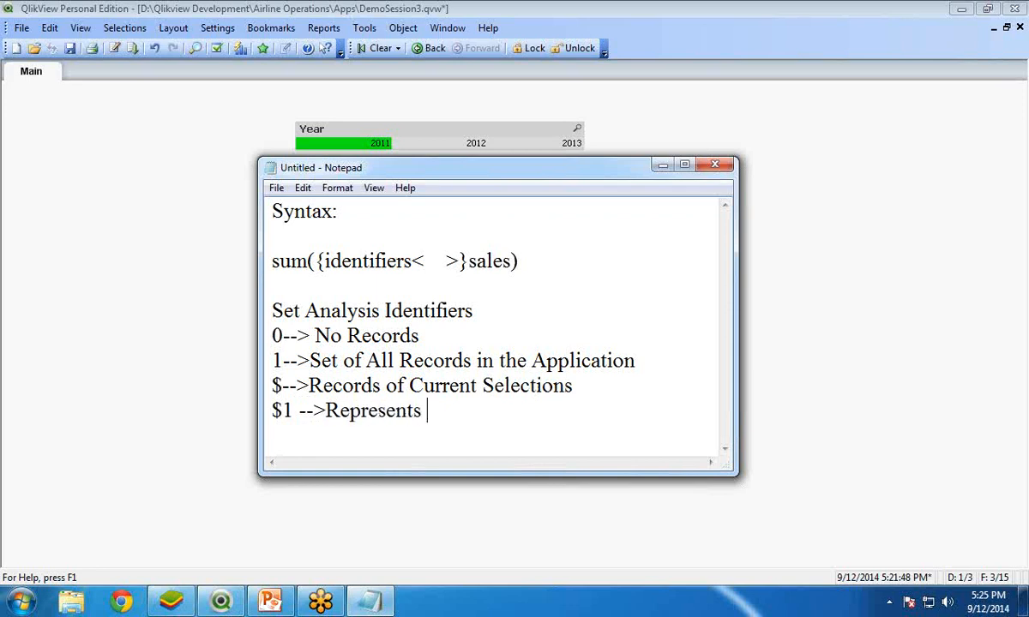
type(" Prv")
type("vious ")
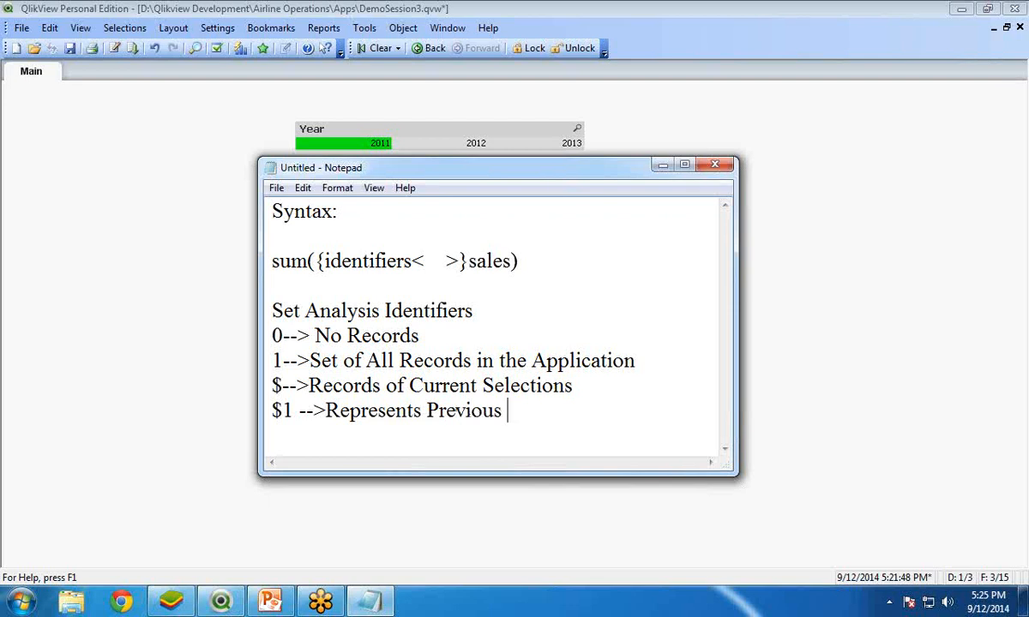
type("Selection")
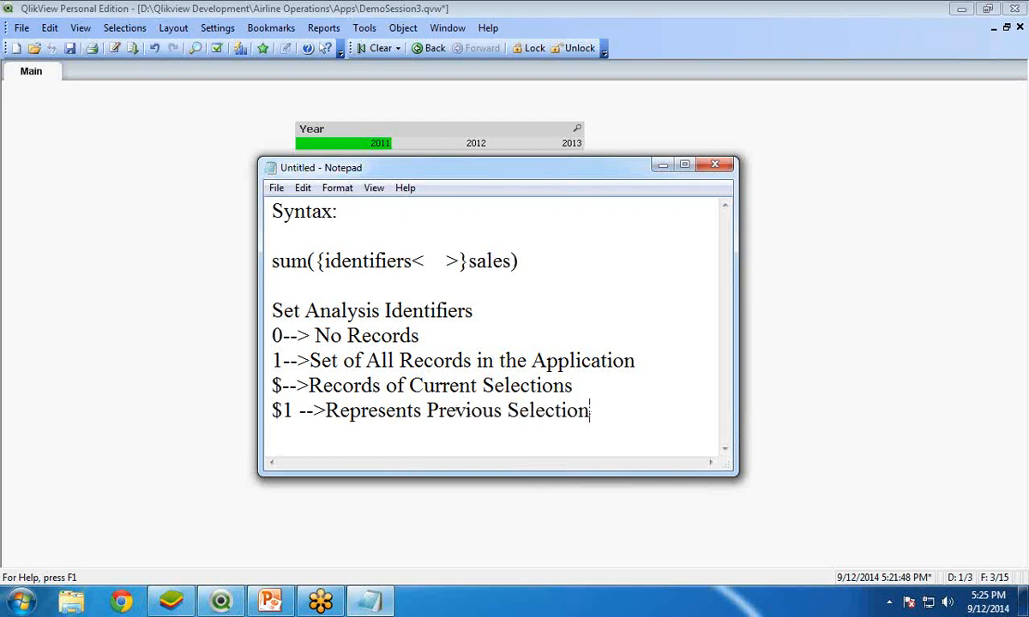
Minimize the note to return to QlikView and clear the current Year selection.
left_click_drag(400, 164, 387, 144)
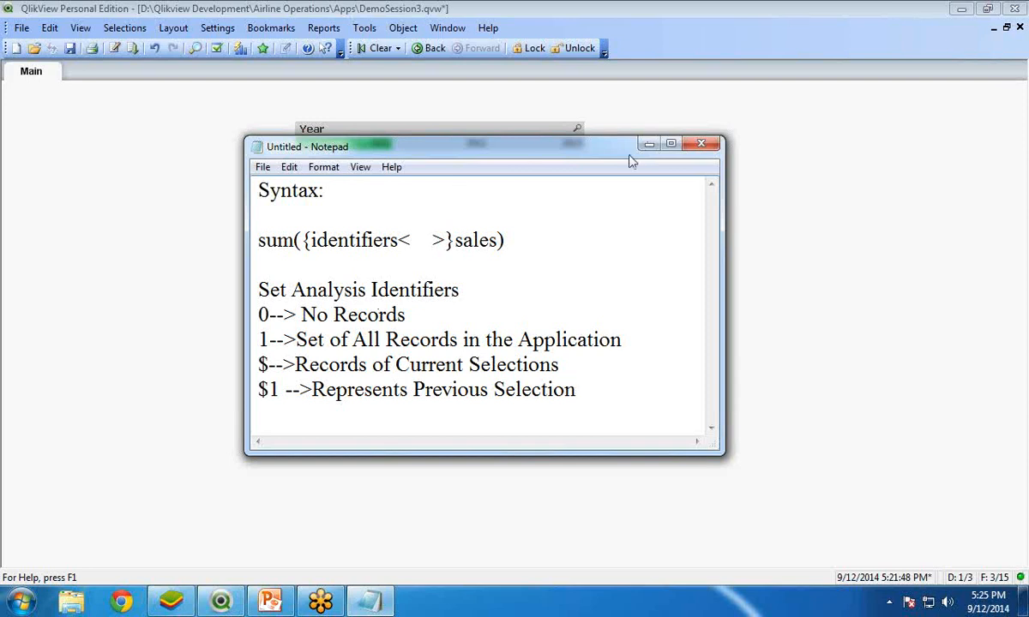
left_click(649, 144)
mouse_move(395, 198)
left_mouse_down()
mouse_move(406, 198)
mouse_move(395, 198)
left_mouse_up()
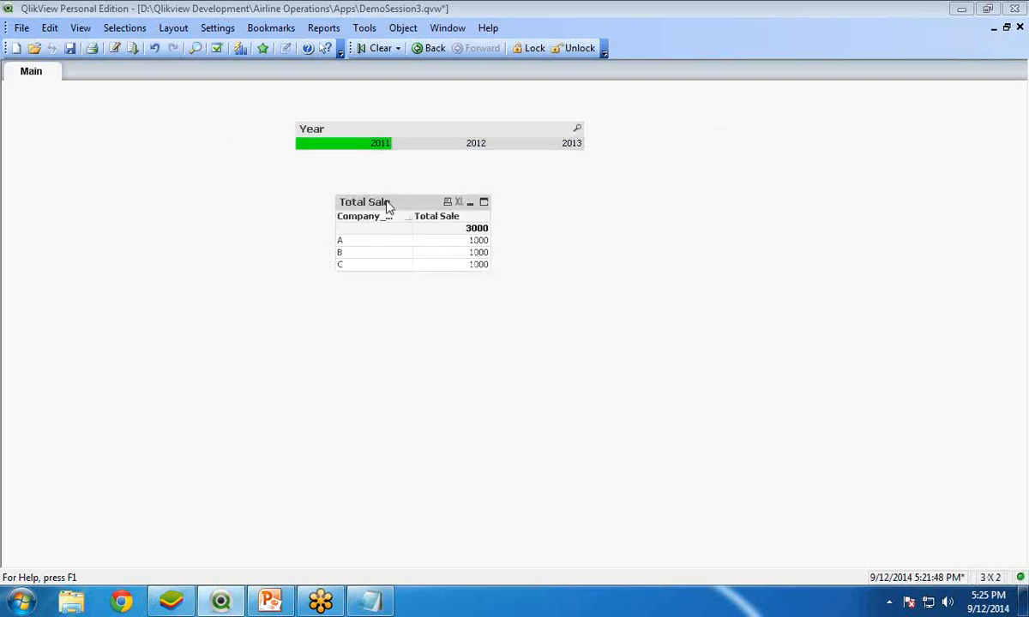
left_click(380, 50)
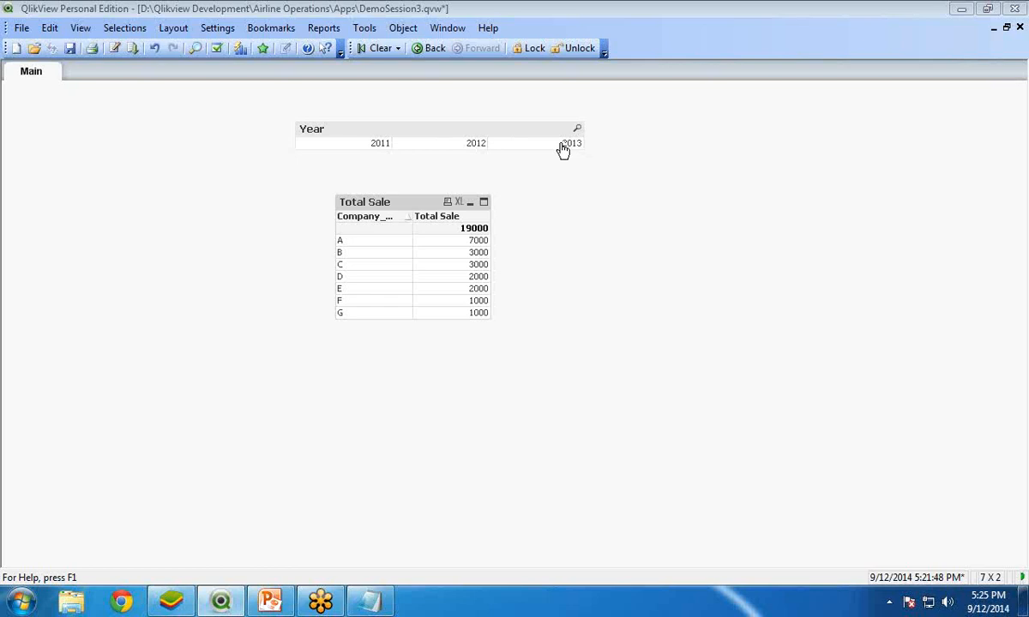
Open the Total Sale chart's expression for editing and insert an empty set modifier {< >} before Sale.
right_click(381, 205)
left_click(400, 211)
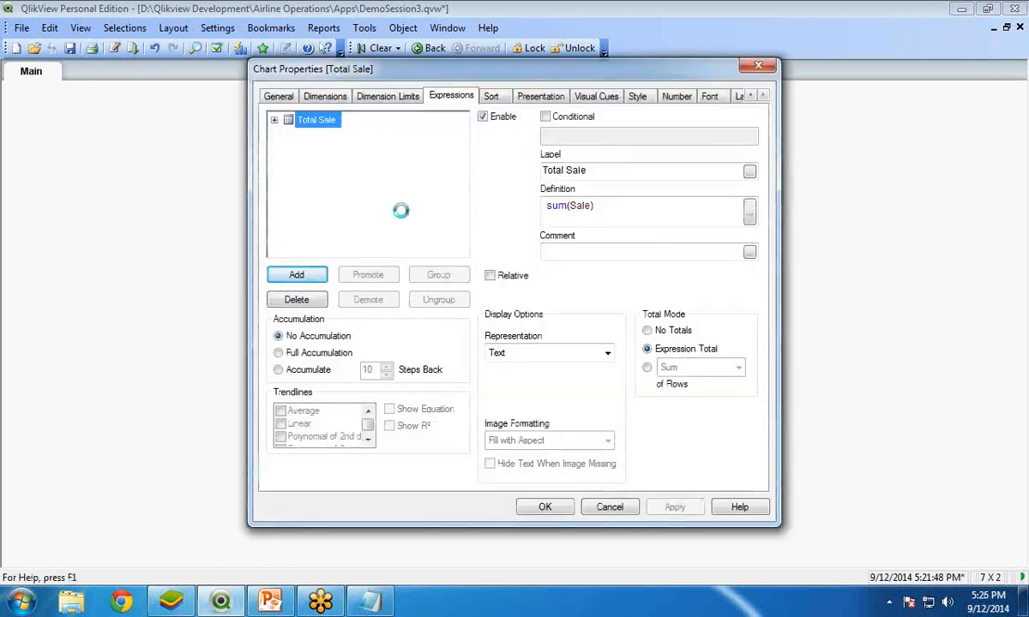
left_click_drag(454, 75, 673, 107)
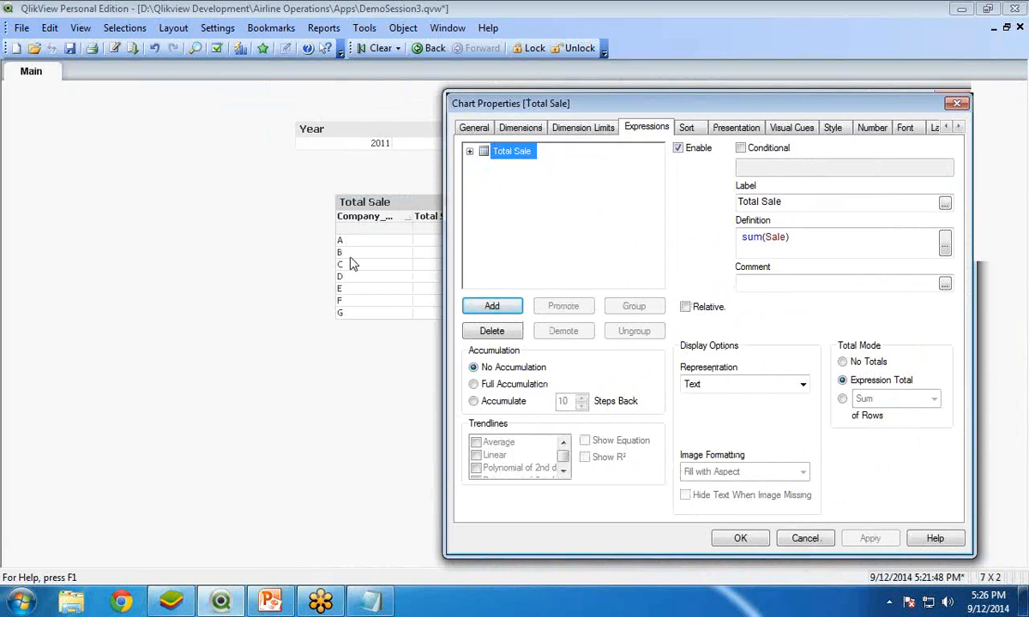
left_click(945, 243)
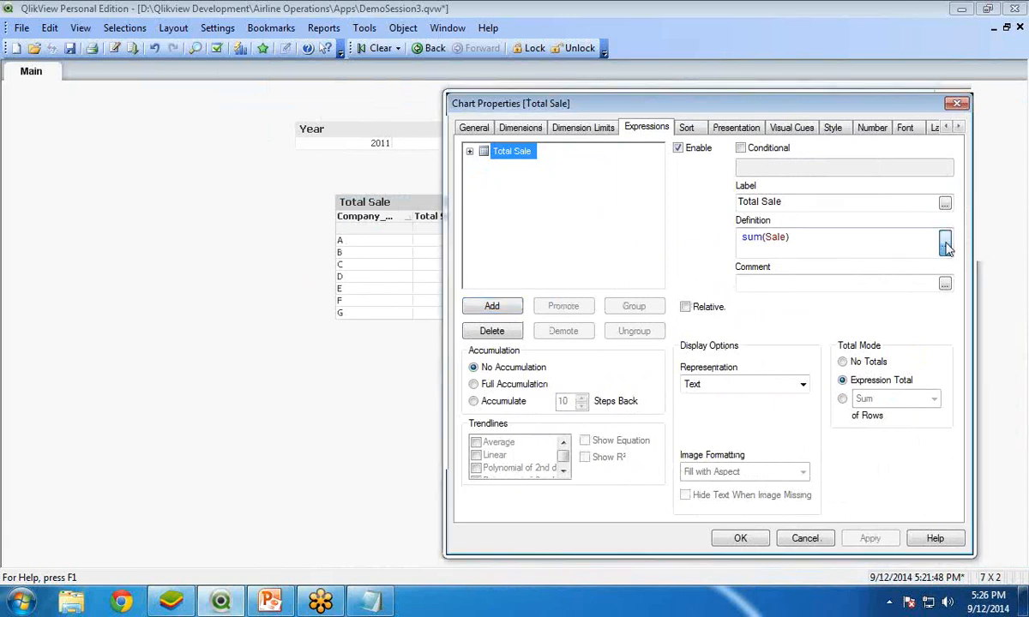
left_click(229, 188)
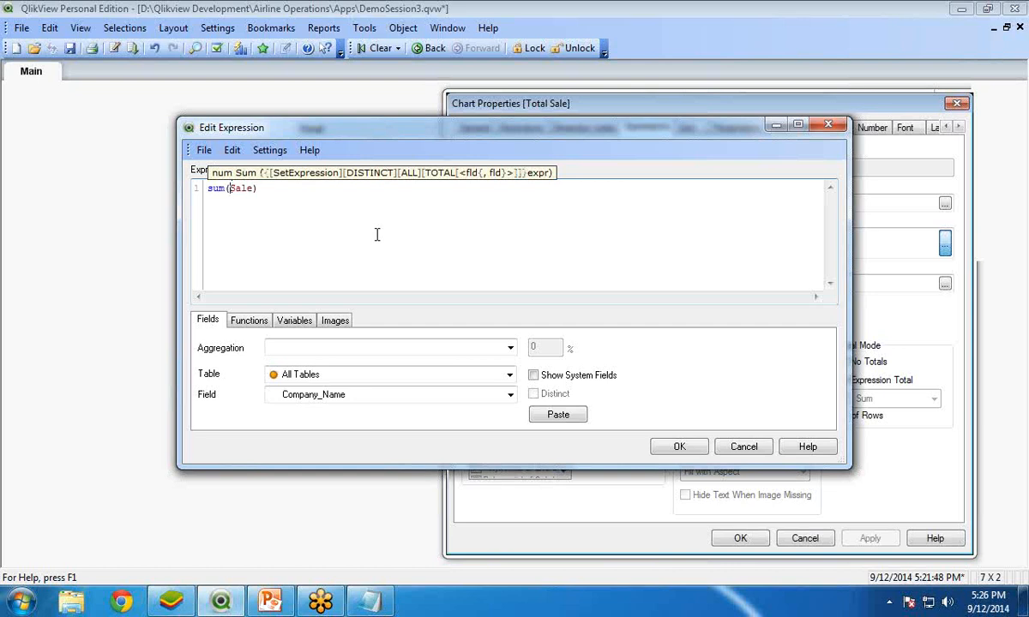
type("{}")
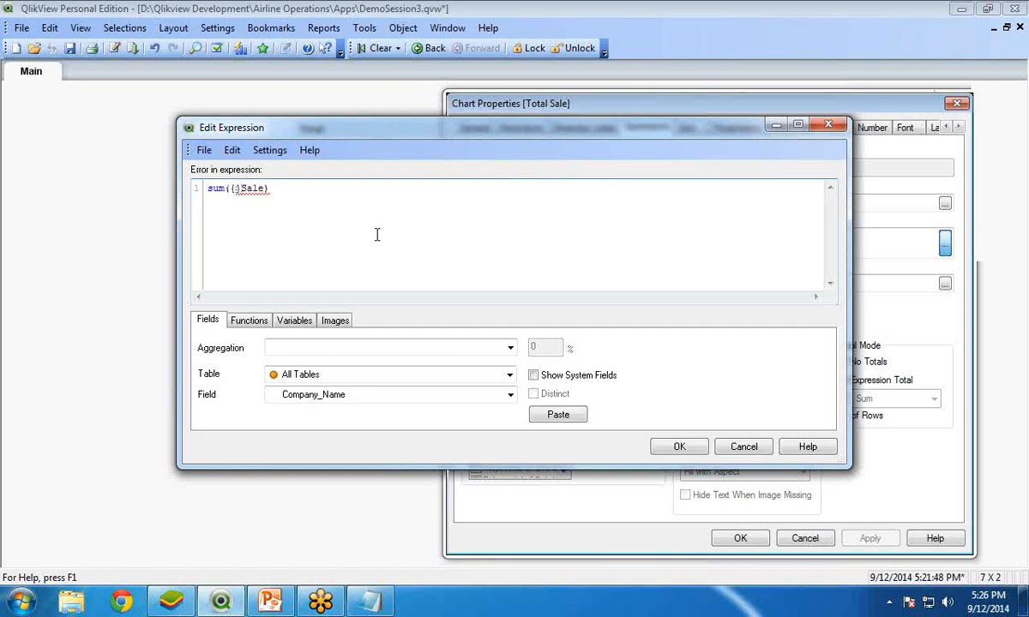
type("< >")
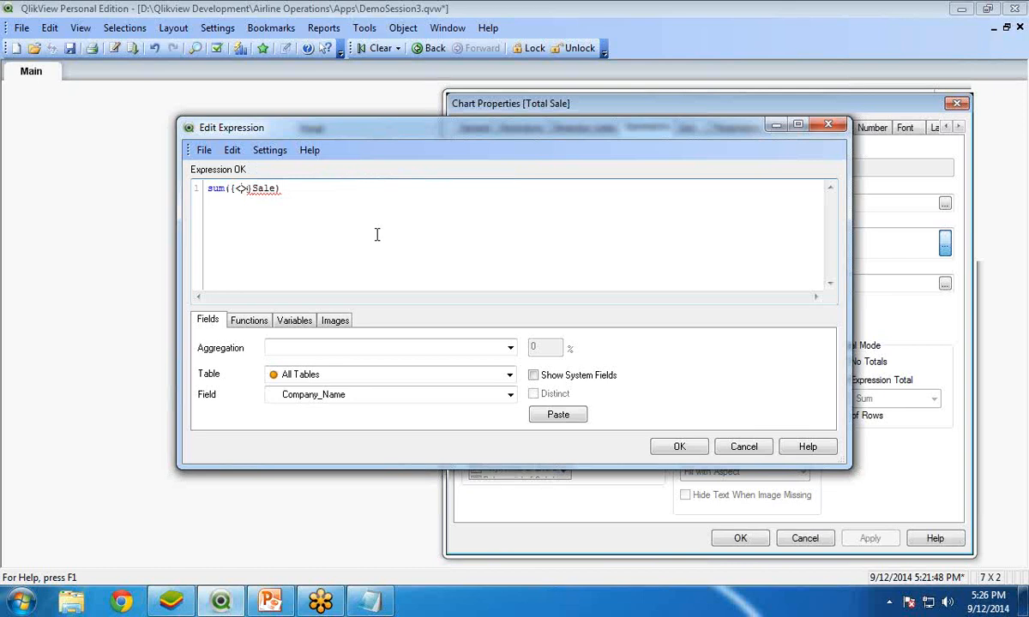
key("Left")
key("Left")
key("Left")
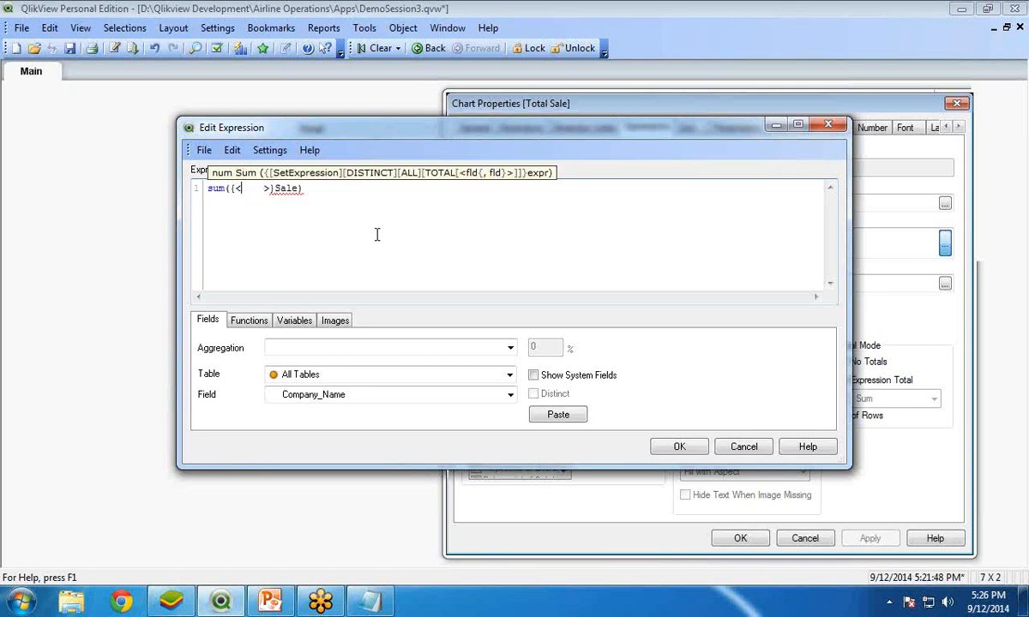
Fill the set modifier with Company_Name={'A','B'} and remove the spare spaces, giving sum({<Company_Name={'A','B'}>}Sale).
type("Com")
key("Down")
key("Return")
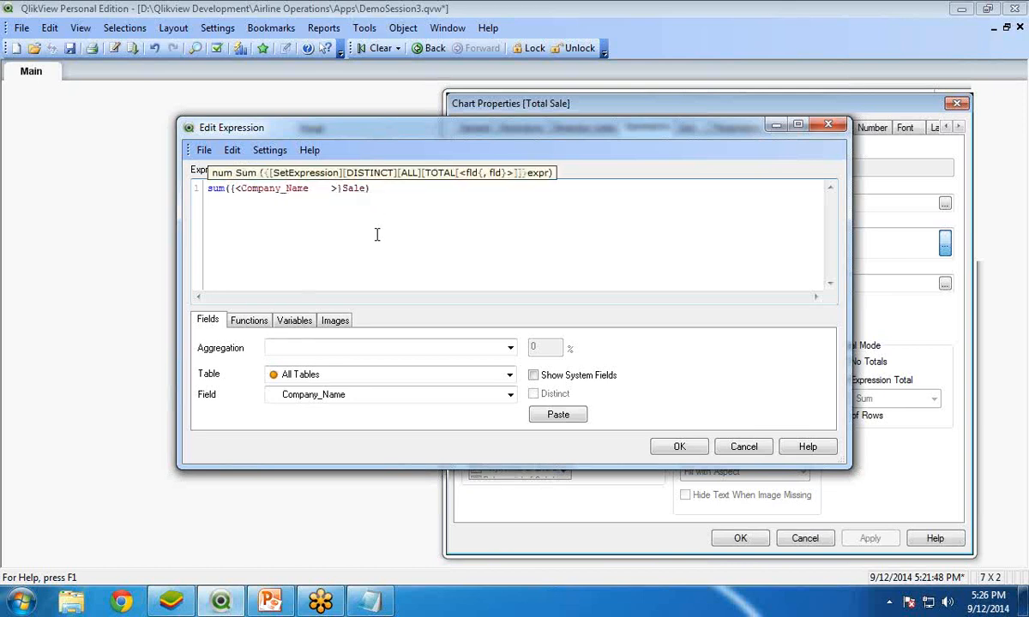
type("={}")
type("'")
type("A'")
type(",'B")
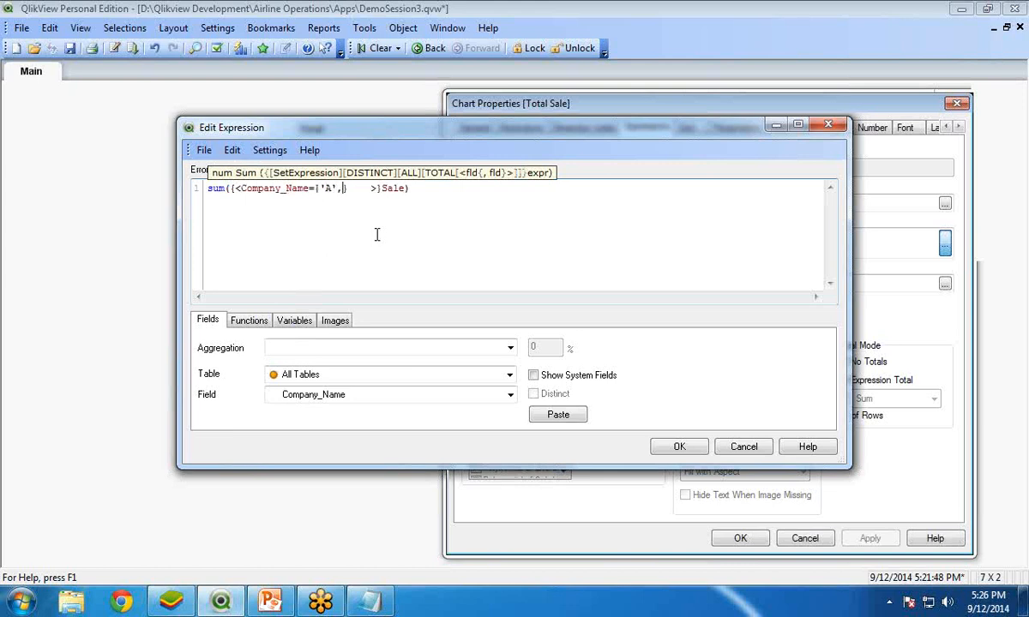
type("'")
key("Delete")
key("Delete")
key("Delete")
key("Delete")
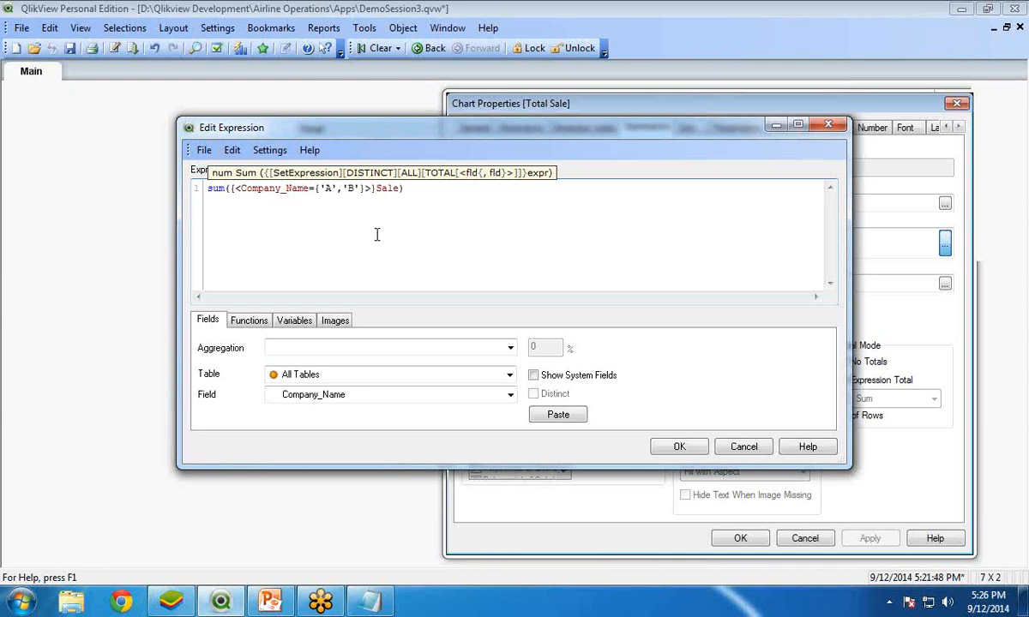
Accept the edited expression, apply it to the Total Sale table and close the chart properties.
left_click(679, 446)
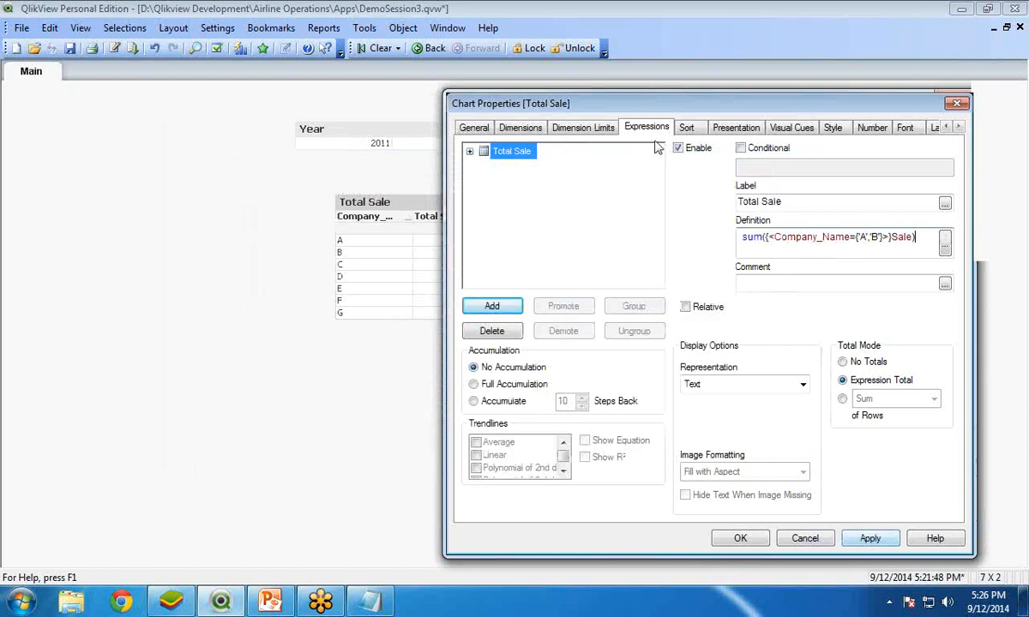
left_click_drag(587, 102, 659, 98)
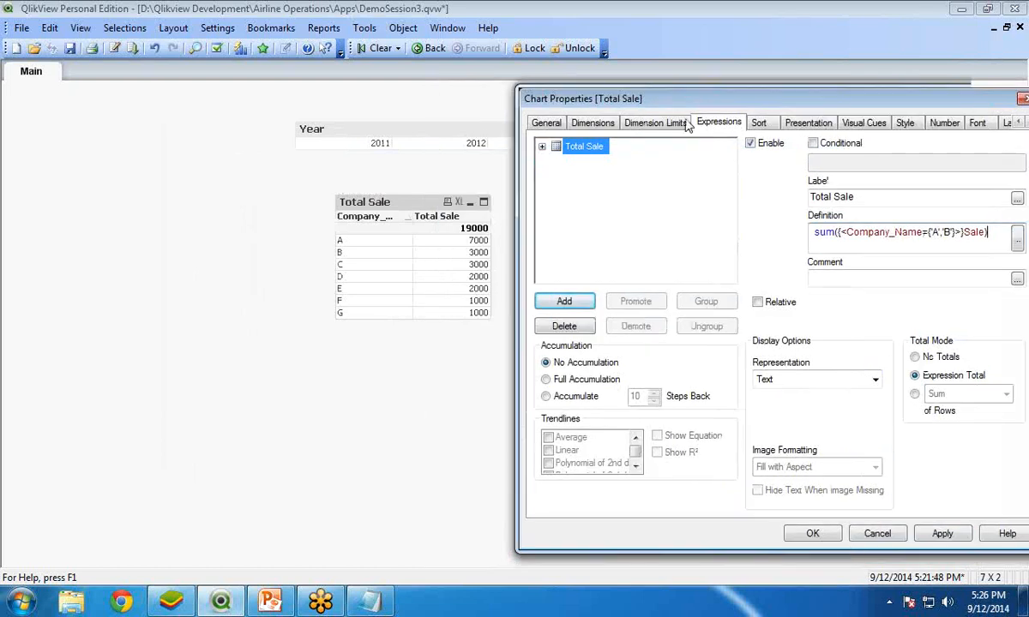
left_click(937, 535)
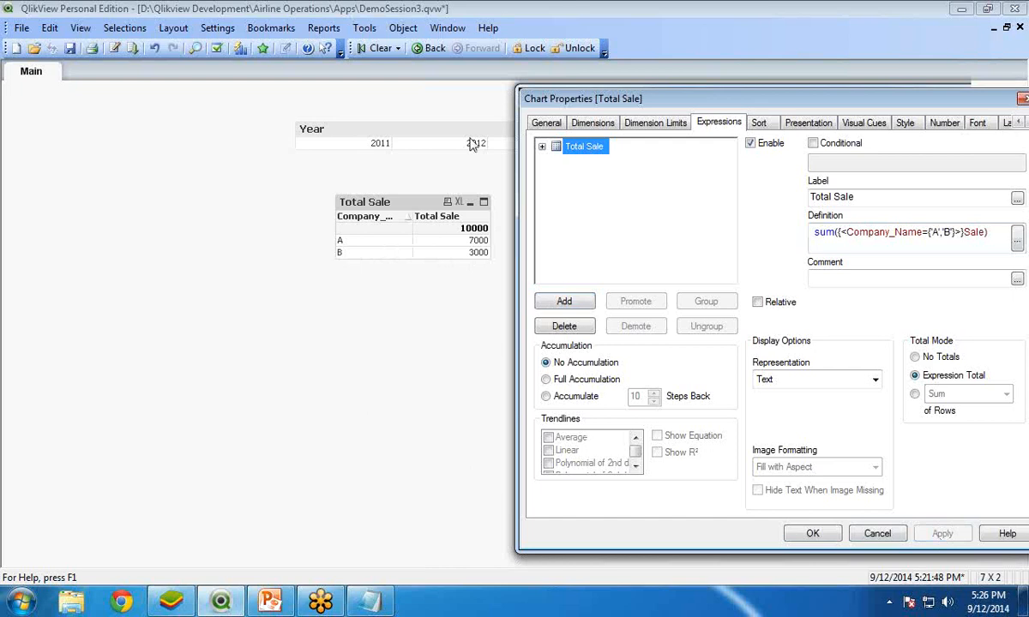
left_click_drag(568, 100, 414, 105)
left_click(659, 537)
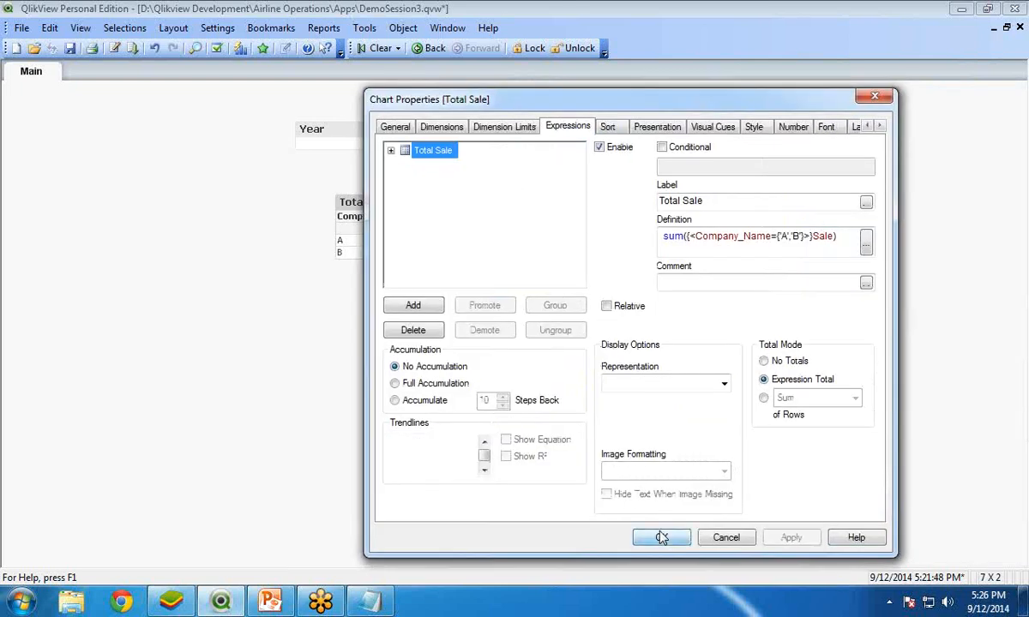
Select 2011, 2012 and 2013 in turn in the Year list box, twice, to check the filtered table.
left_click(368, 147)
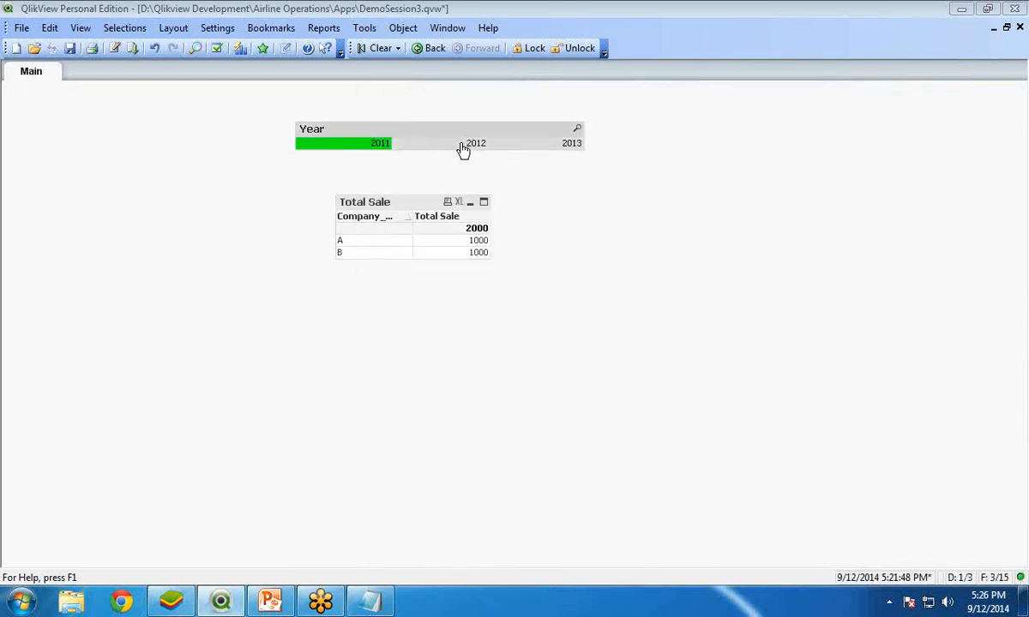
left_click(461, 147)
left_click(546, 147)
left_click(351, 146)
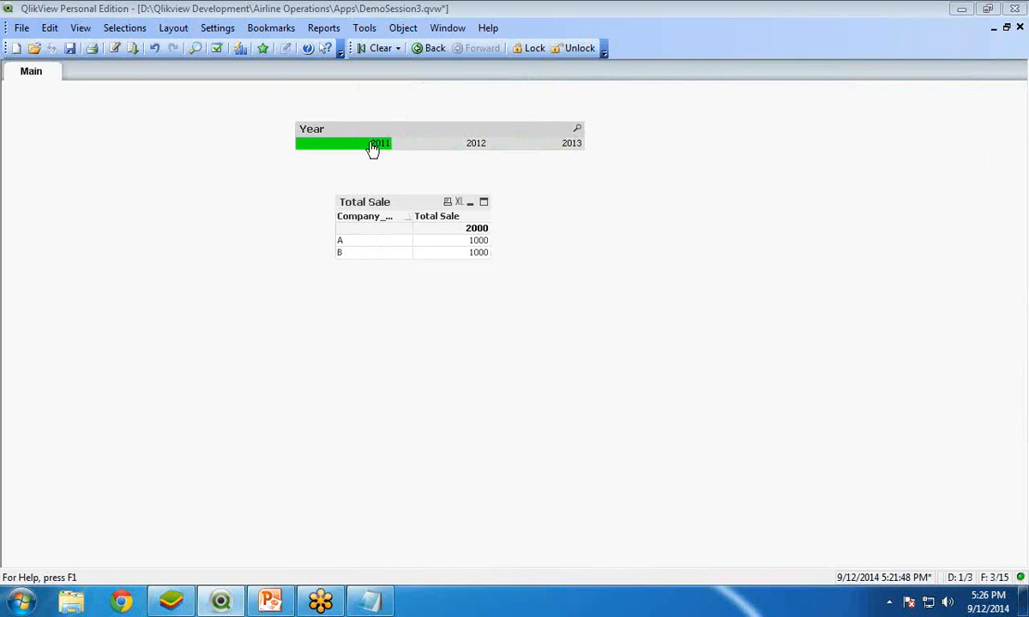
left_click(450, 148)
left_click(553, 151)
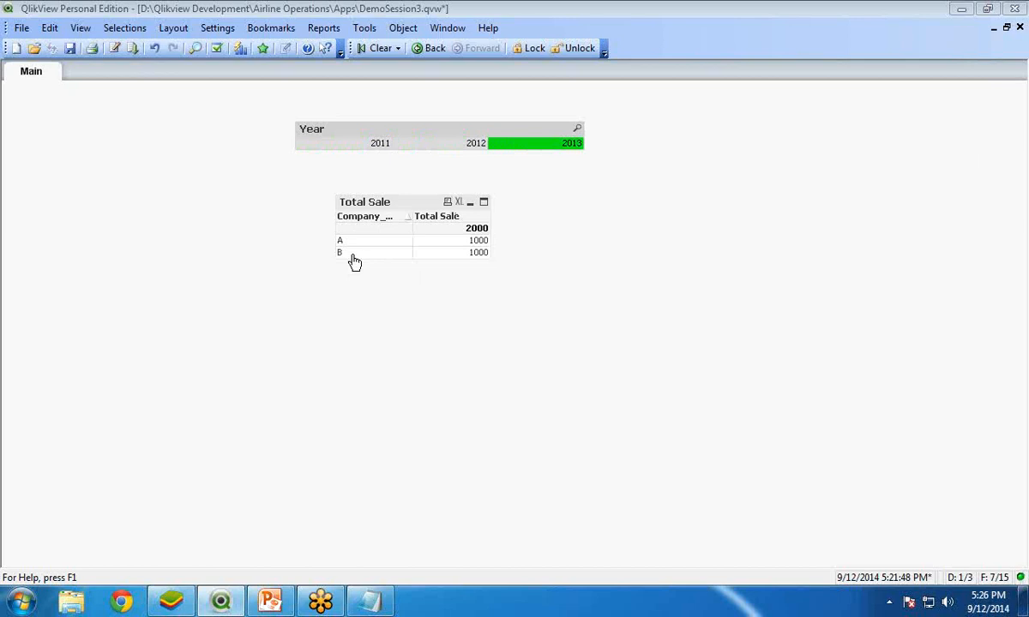
Add 'C' to the Company_Name values in the Total Sale expression and apply the change to the table.
right_click(367, 209)
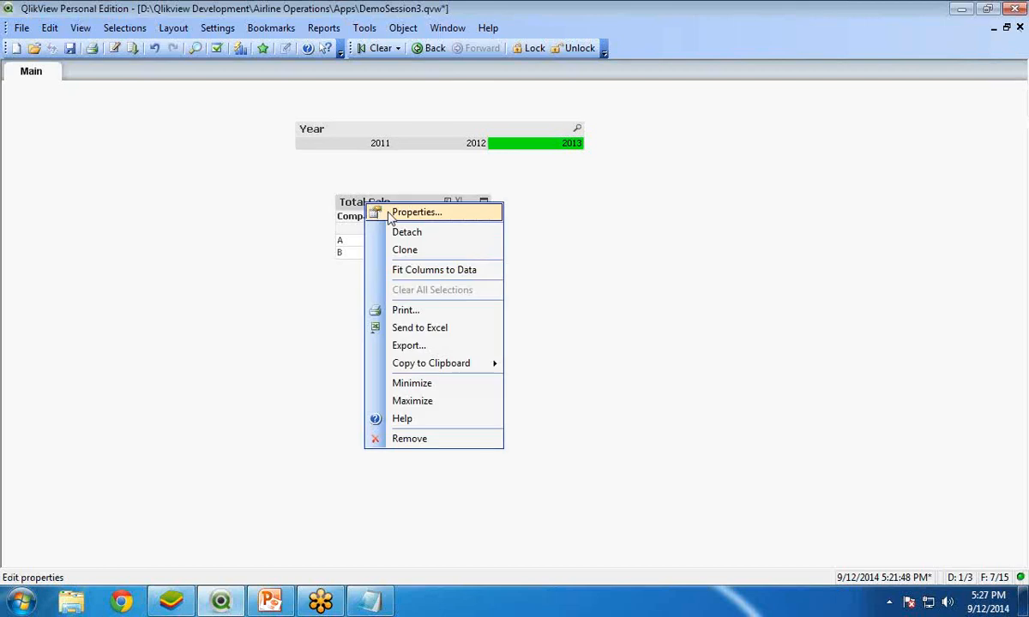
left_click(386, 210)
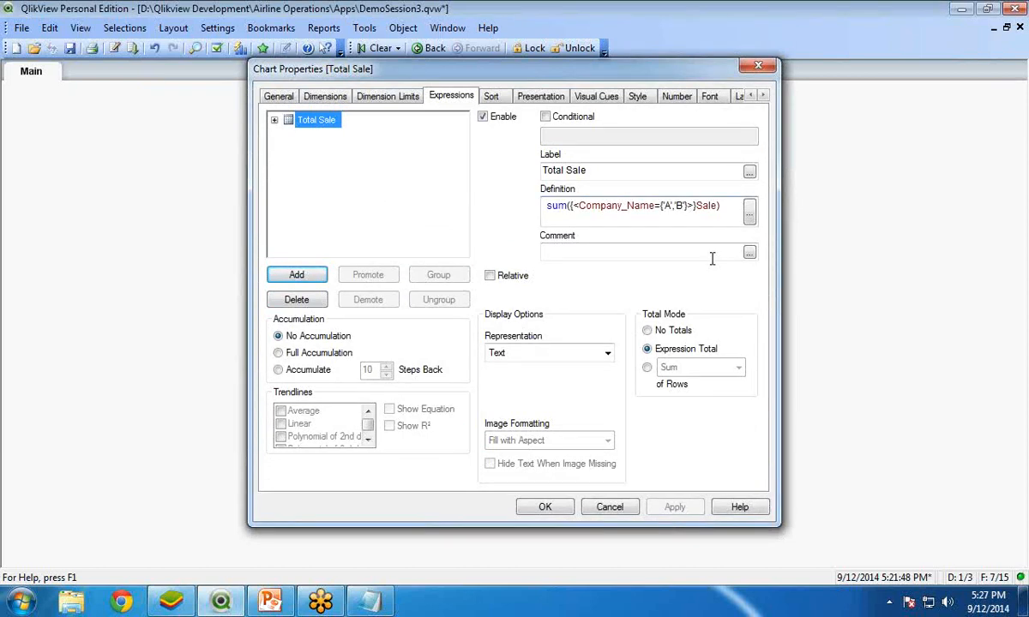
type("','C'")
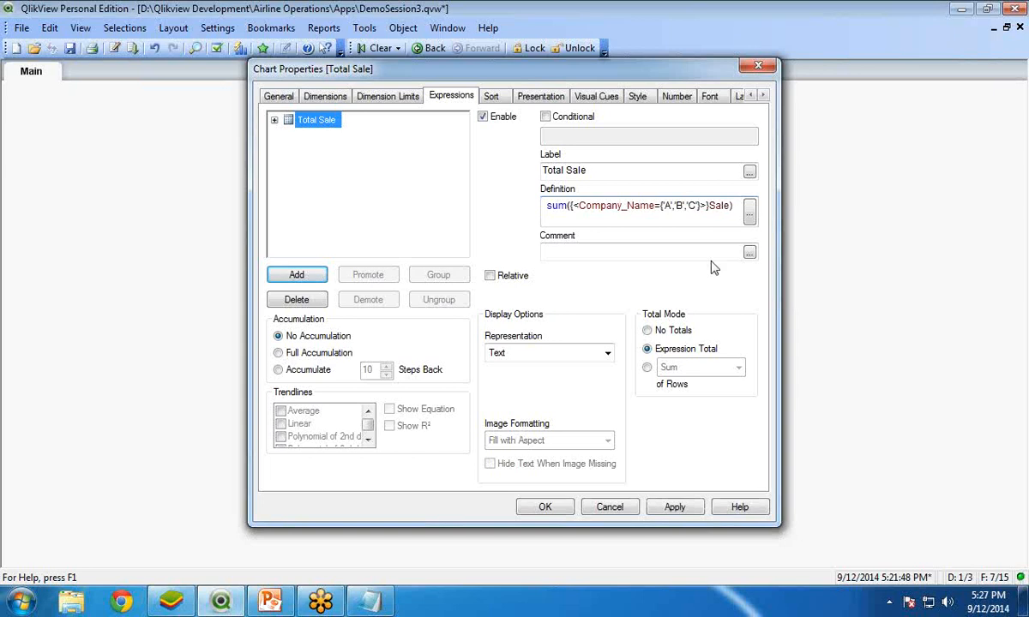
left_click(688, 508)
left_click(544, 507)
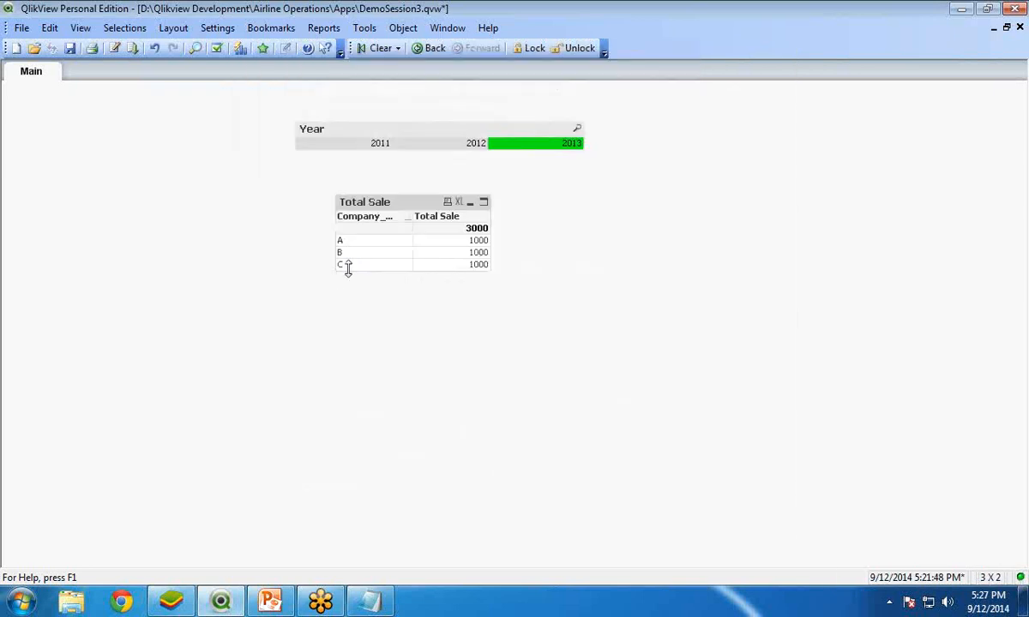
Reopen the Total Sale expression for editing and insert identifier 0 before the Company_Name modifier.
right_click(374, 206)
left_click(408, 214)
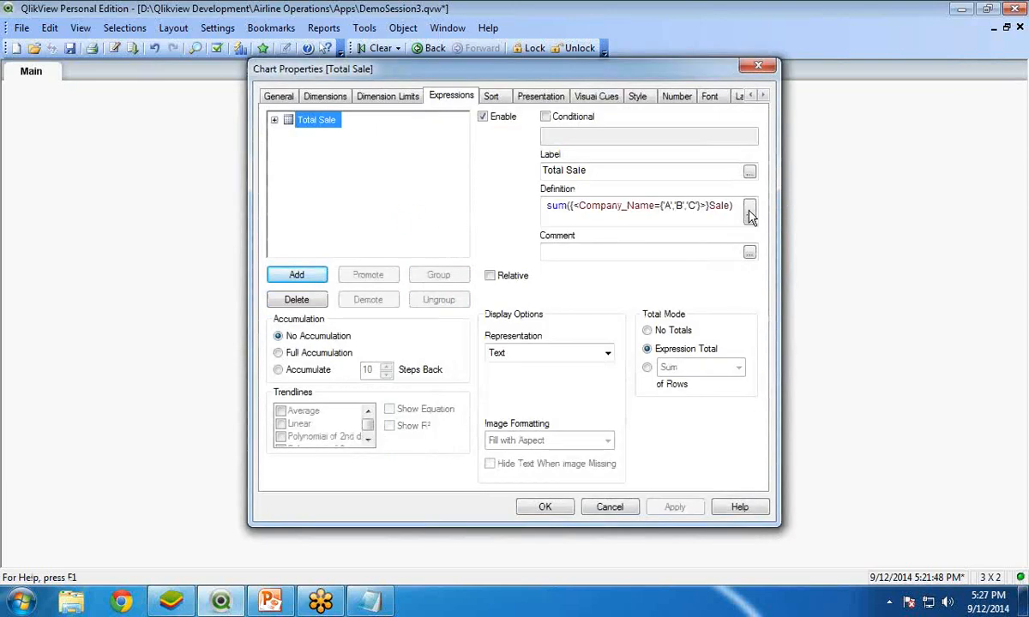
left_click(749, 214)
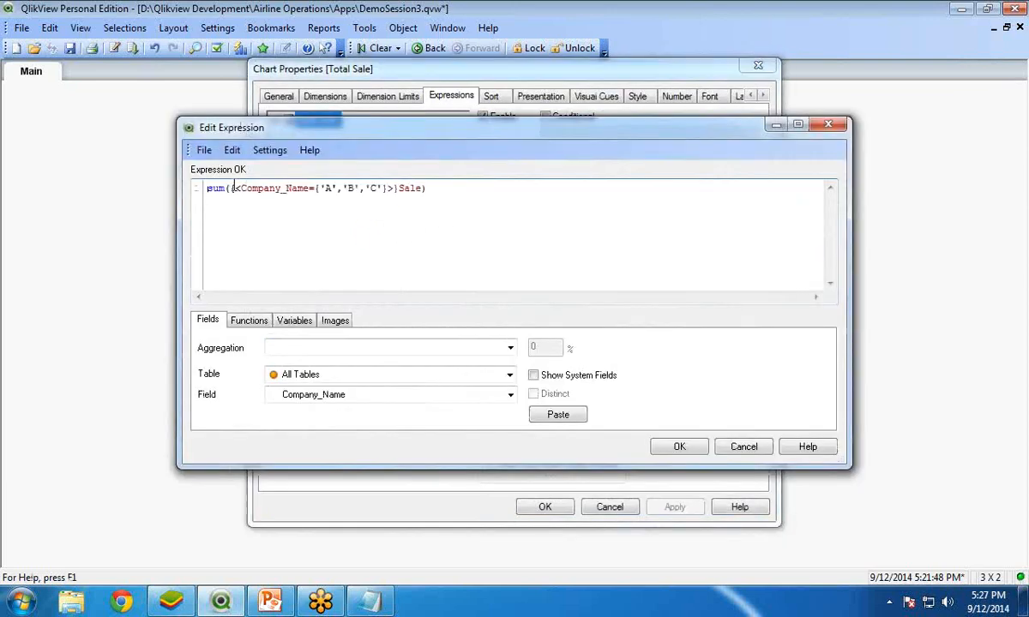
left_click(233, 187)
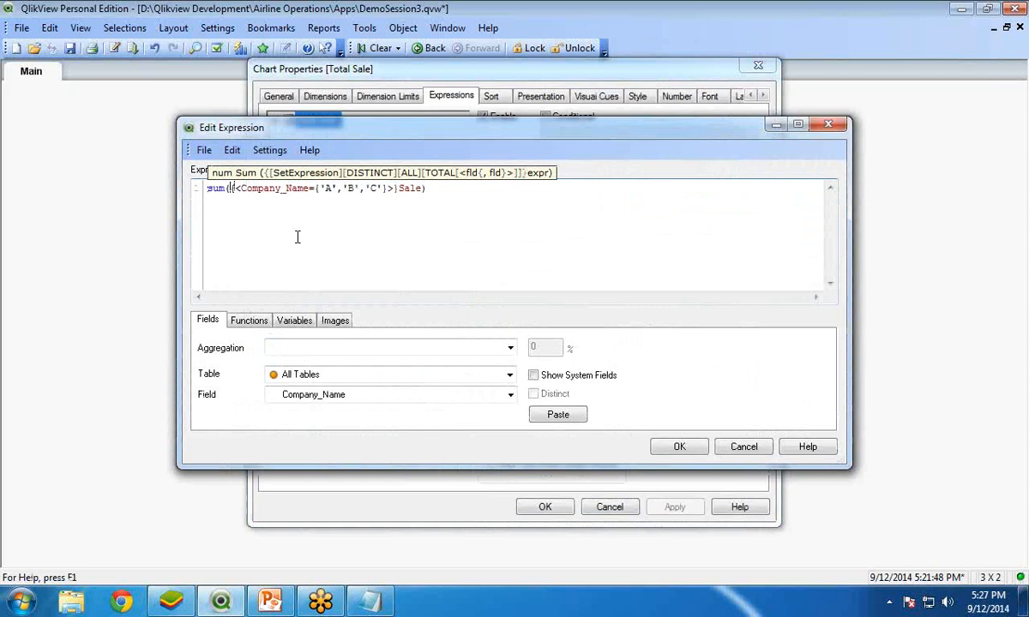
type("$")
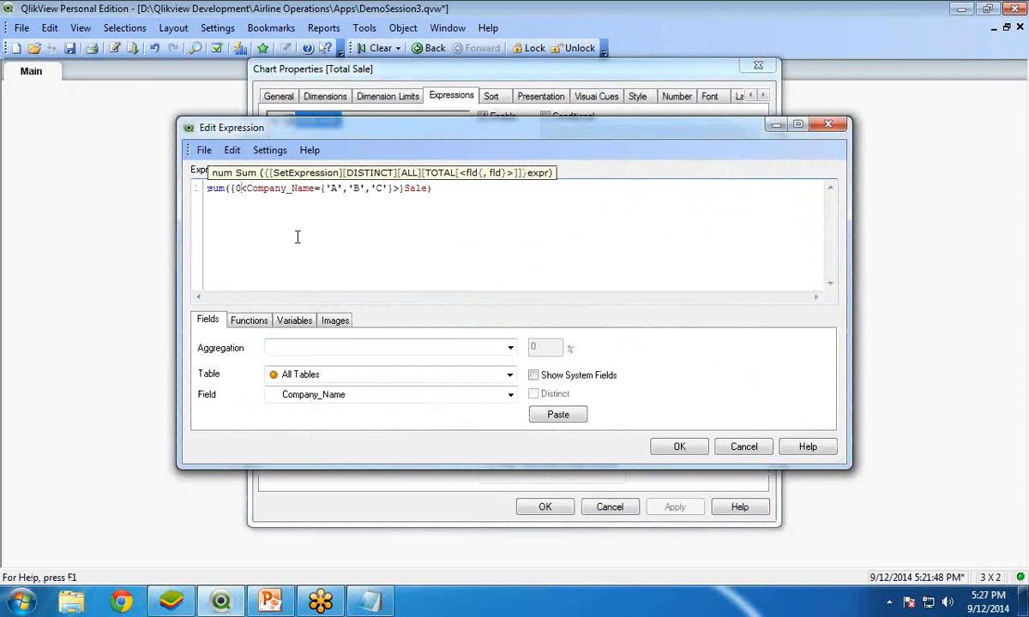
Bring up the Notepad note, highlight the "No Records" meaning of identifier 0, and return to the expression editor.
left_click(367, 600)
left_click_drag(301, 315, 446, 321)
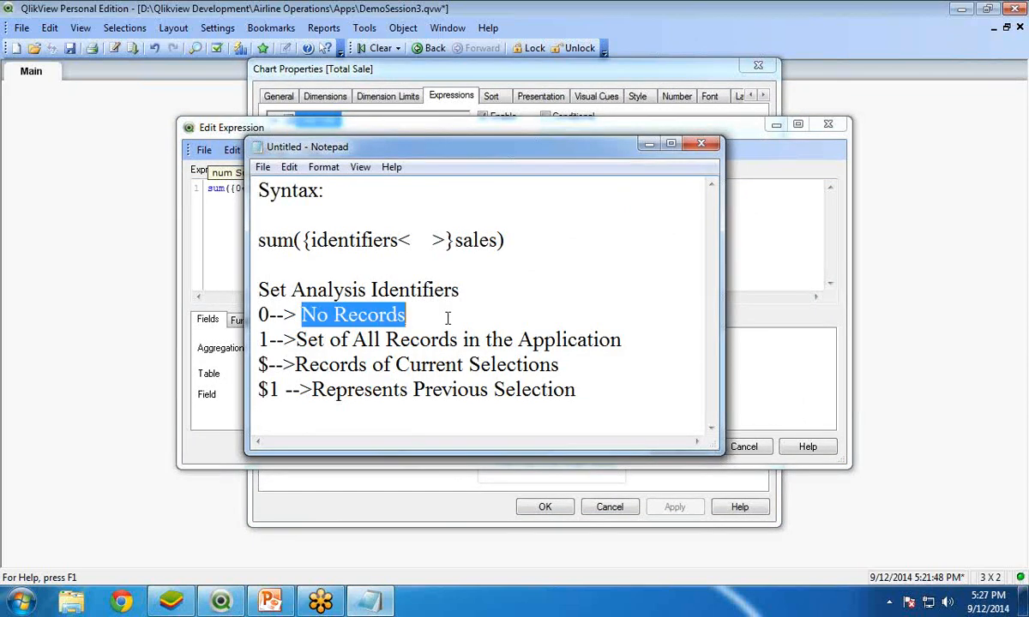
left_click(649, 144)
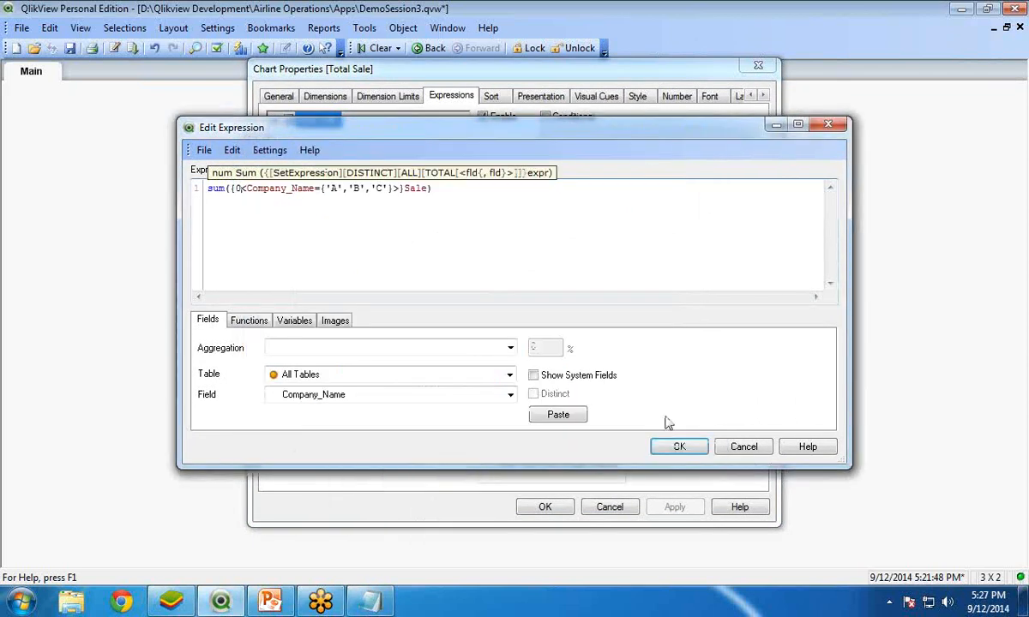
Accept sum({0<Company_Name={'A','B','C'}>}Sale), apply it to the Total Sale table and close the chart properties.
left_click(679, 447)
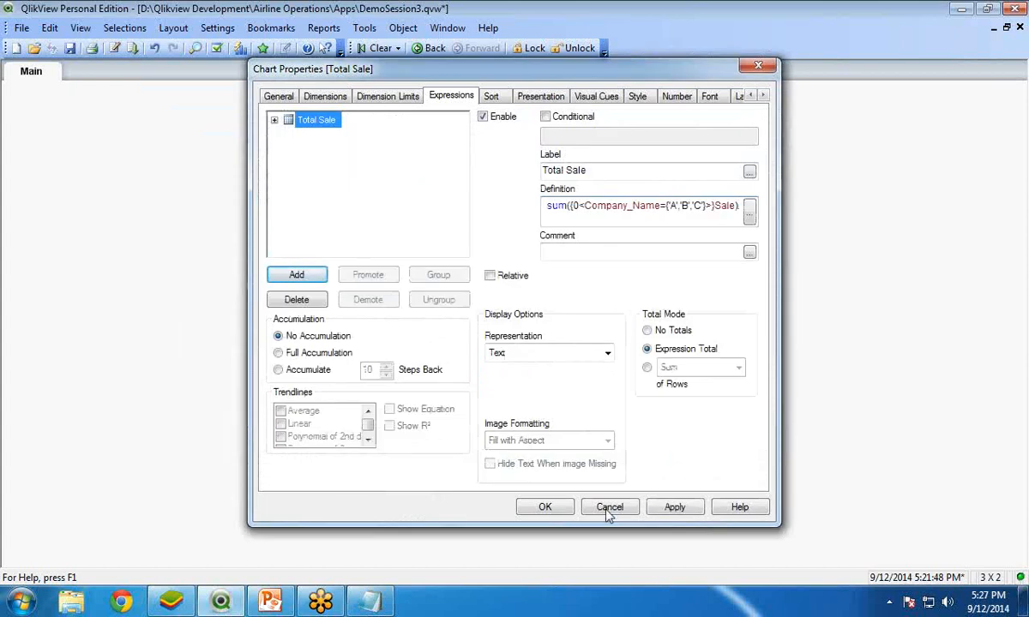
left_click_drag(496, 69, 615, 85)
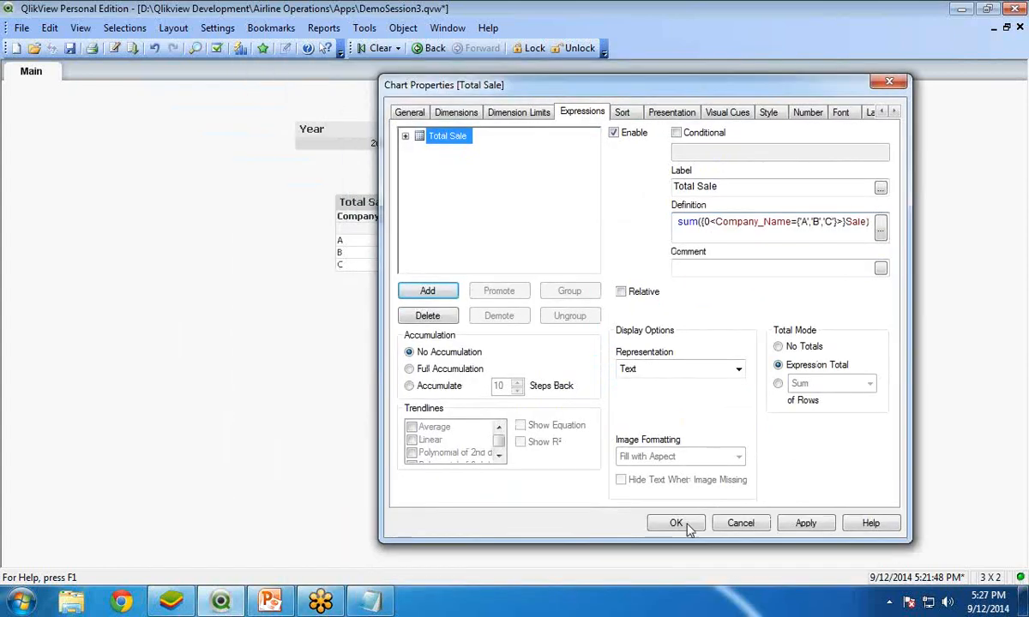
left_click(805, 523)
left_click(675, 523)
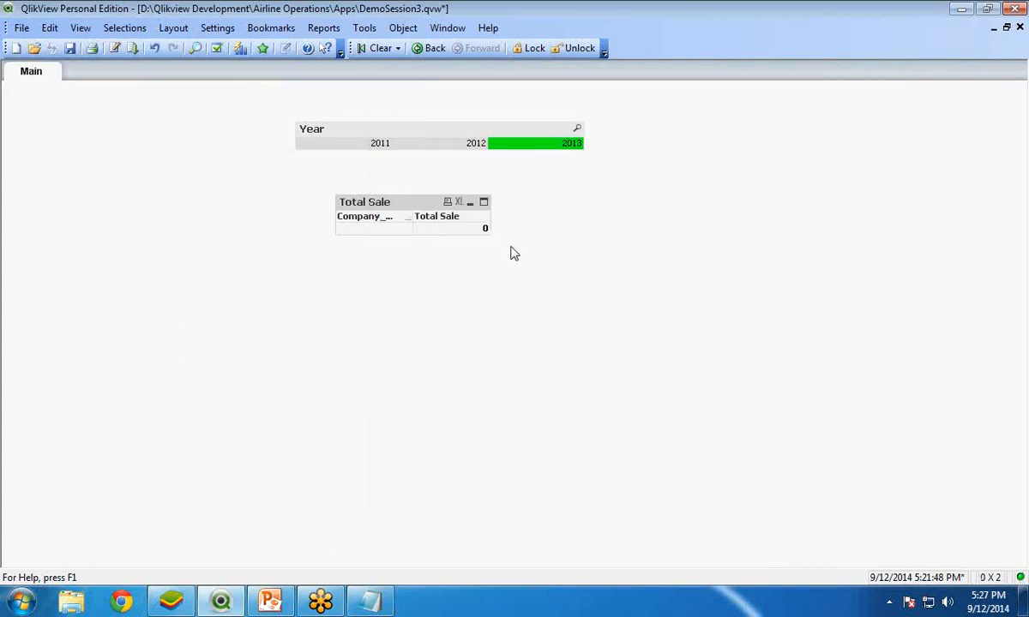
Switch the Year selection through 2011, 2012, 2013 and back to 2011 to check the table with identifier 0.
left_click(377, 146)
left_click(449, 148)
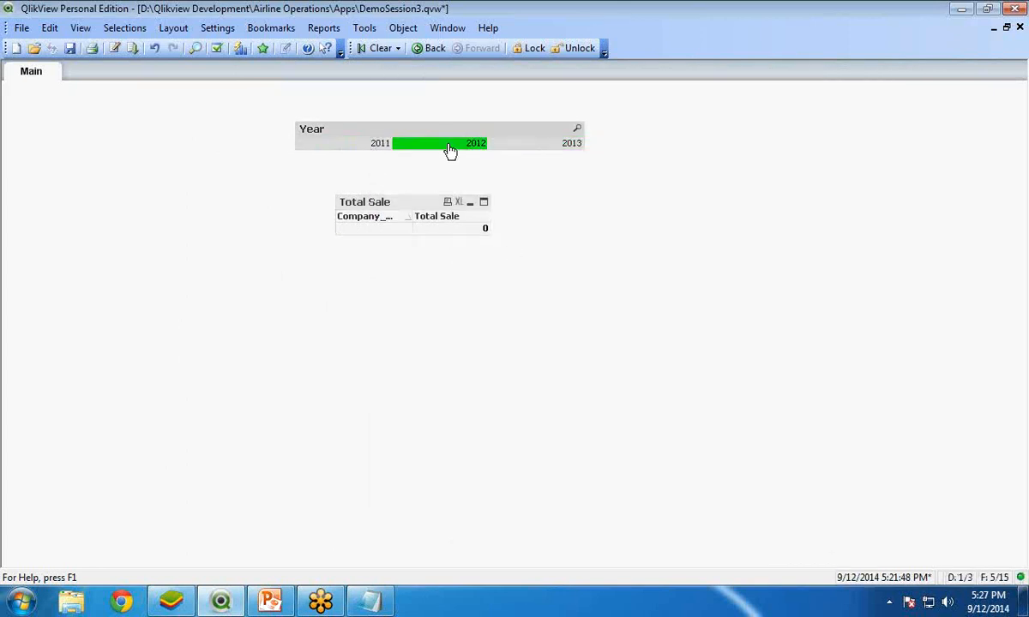
left_click(535, 147)
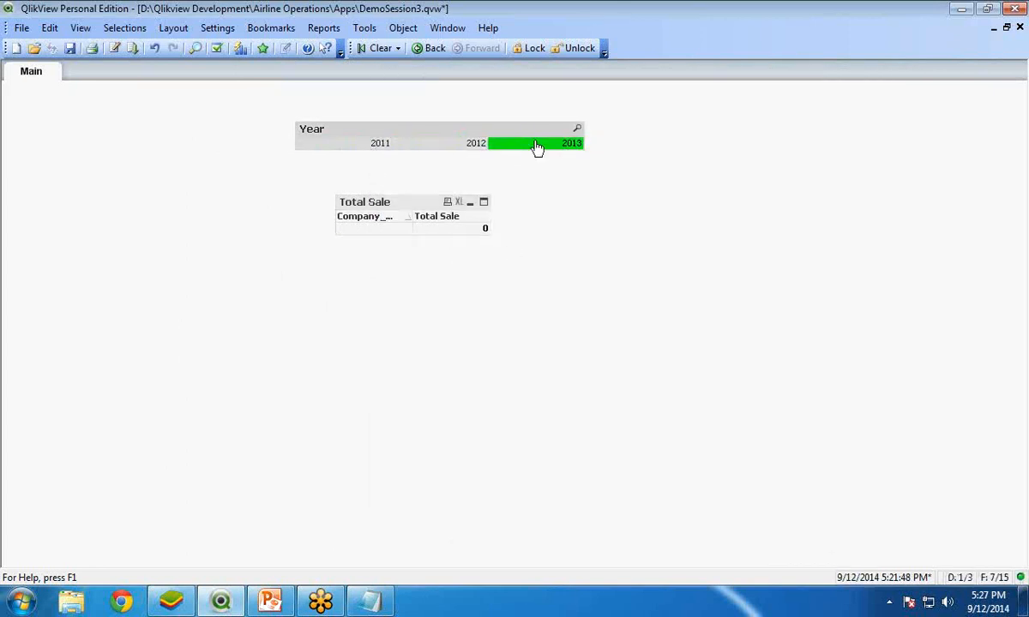
left_click(333, 143)
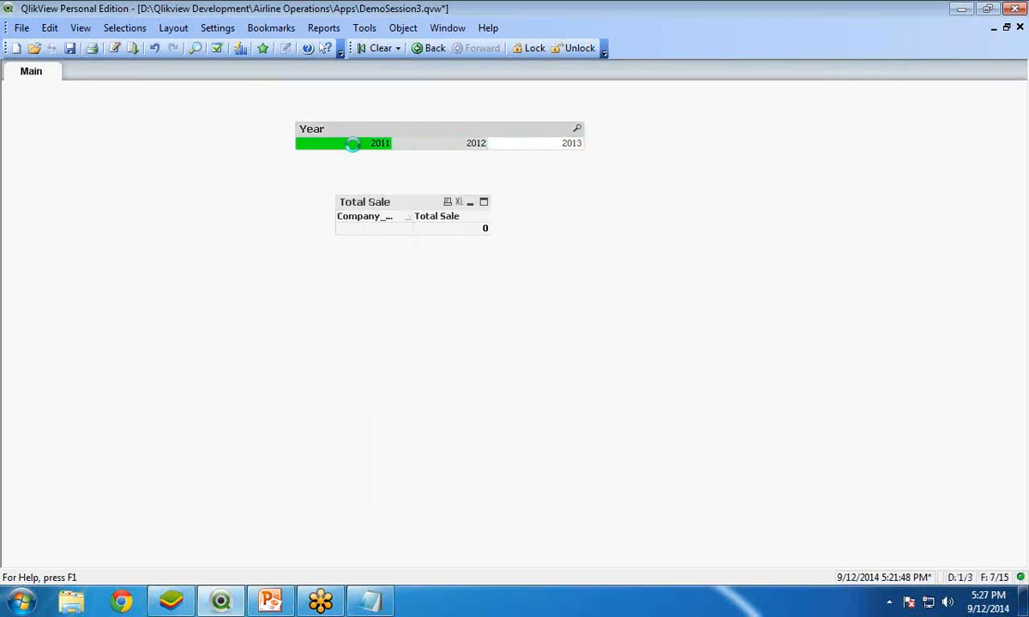
Change the Total Sale expression to sum({$<Company_Name={'A','B','C'}>}Sale), apply it and close the chart properties.
right_click(405, 206)
left_click(468, 232)
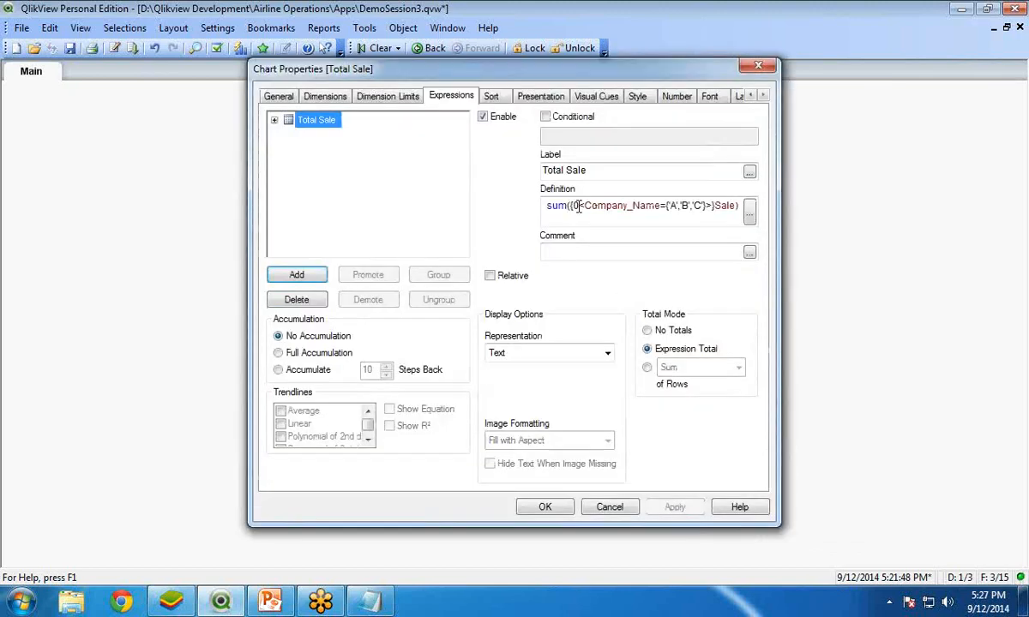
key("BackSpace")
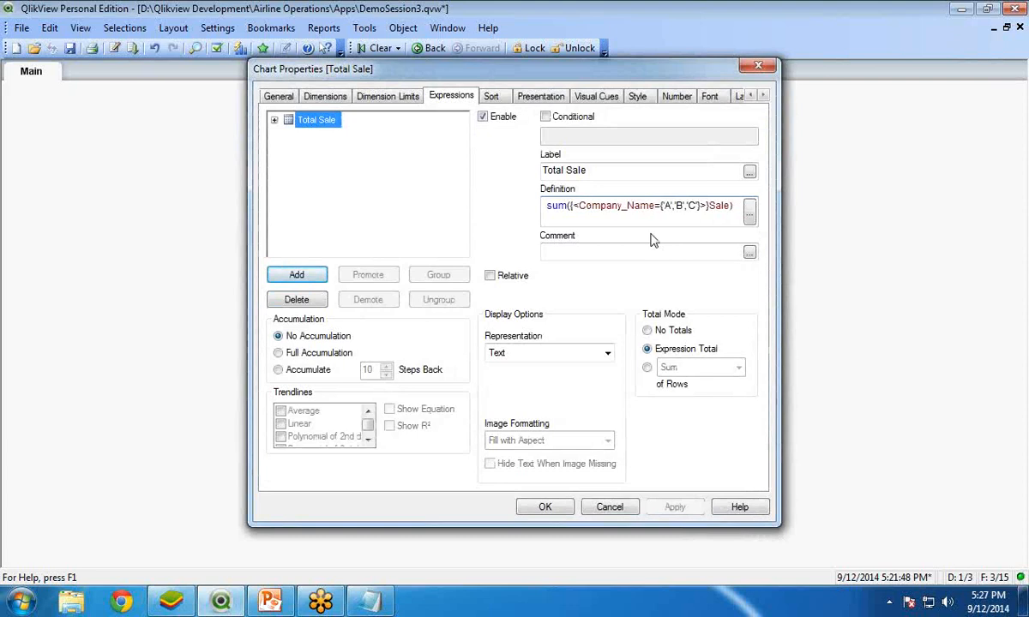
type("$")
key("Escape")
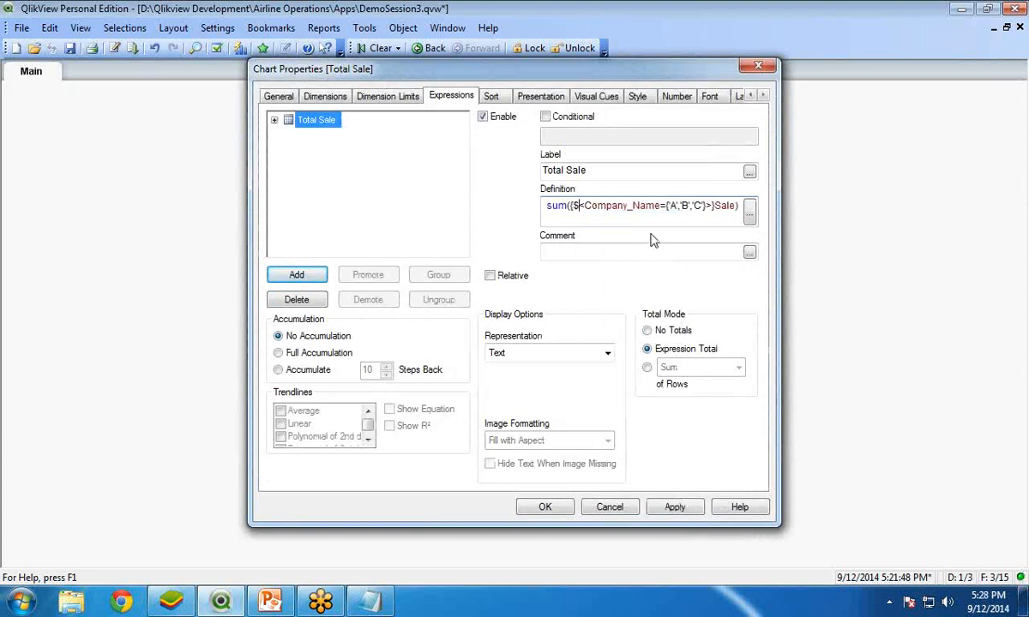
left_click(677, 509)
left_click(537, 509)
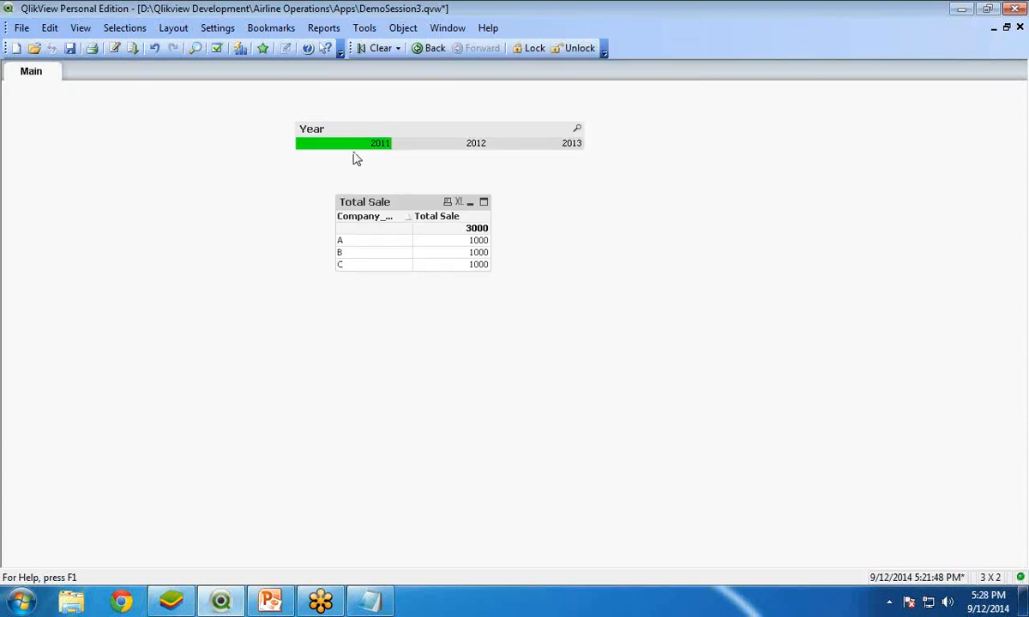
Switch the Year selection to 2012 and 2013 to check the Total Sale table with identifier $.
left_click(436, 142)
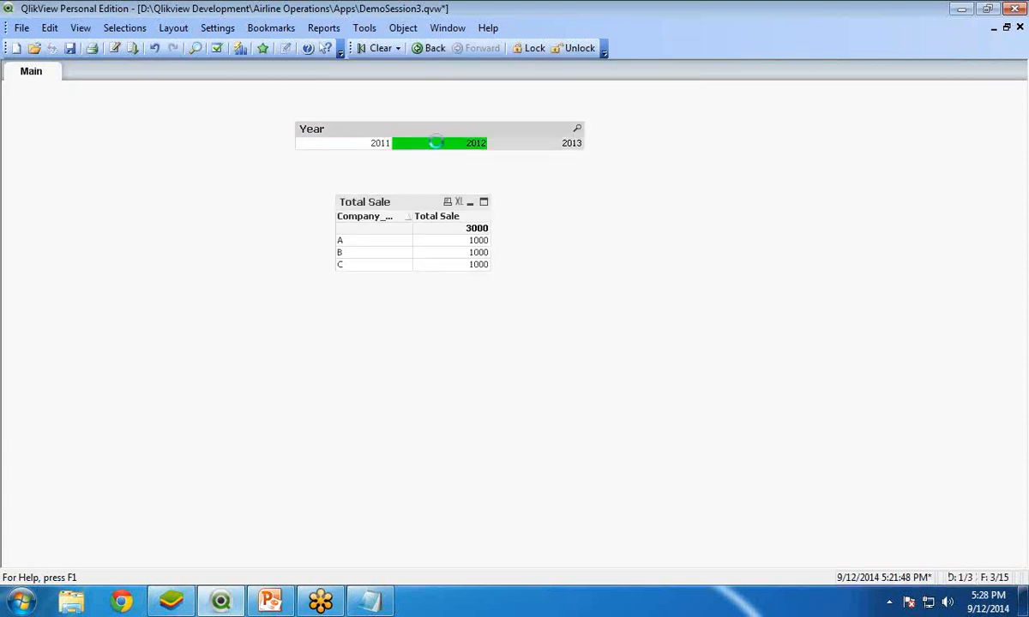
left_click(554, 145)
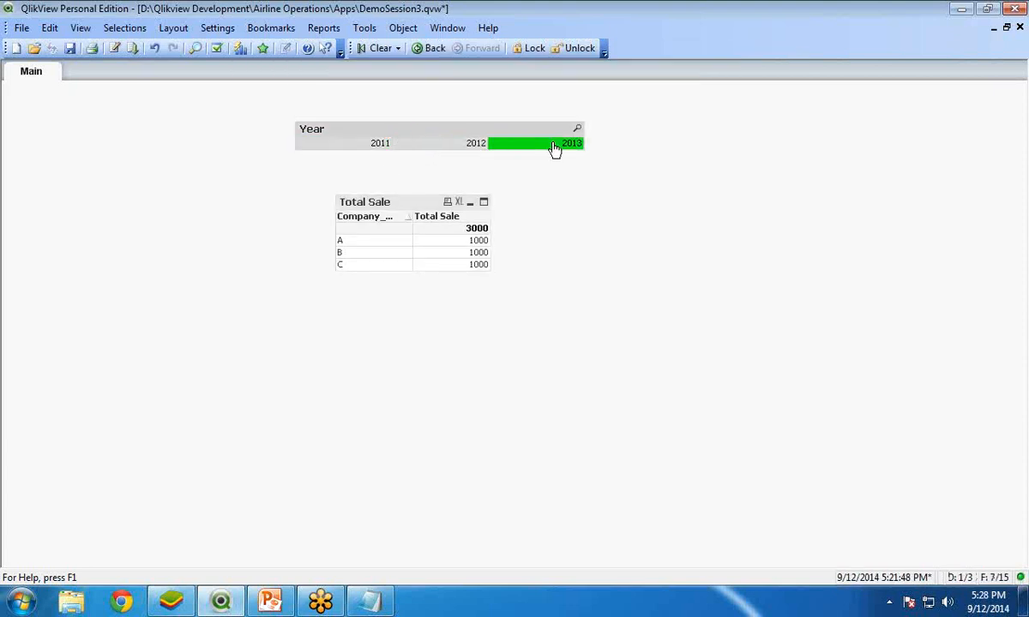
right_click(401, 133)
left_click(412, 140)
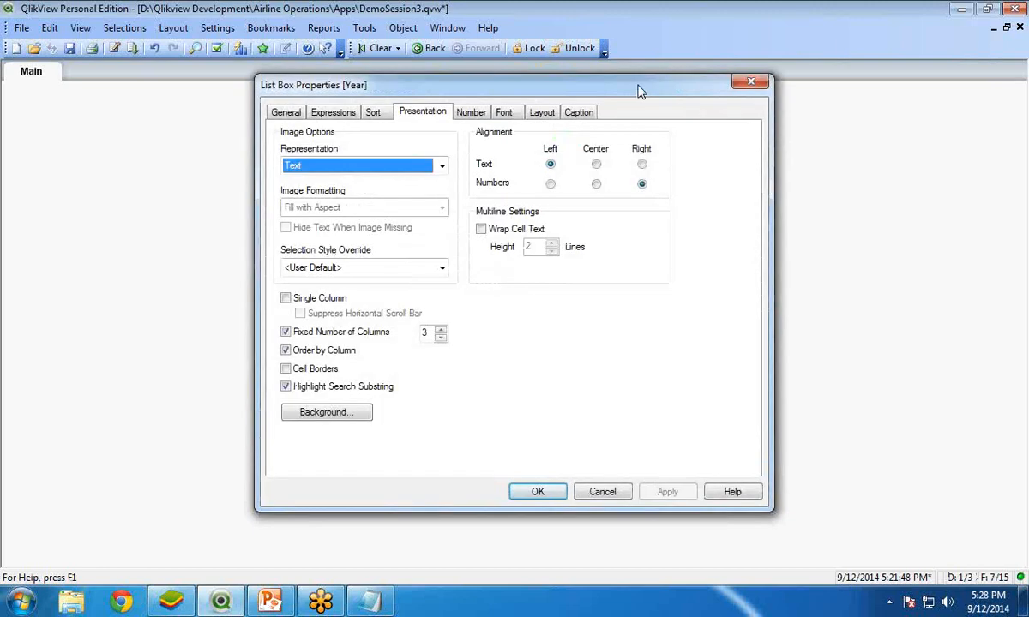
left_click(749, 82)
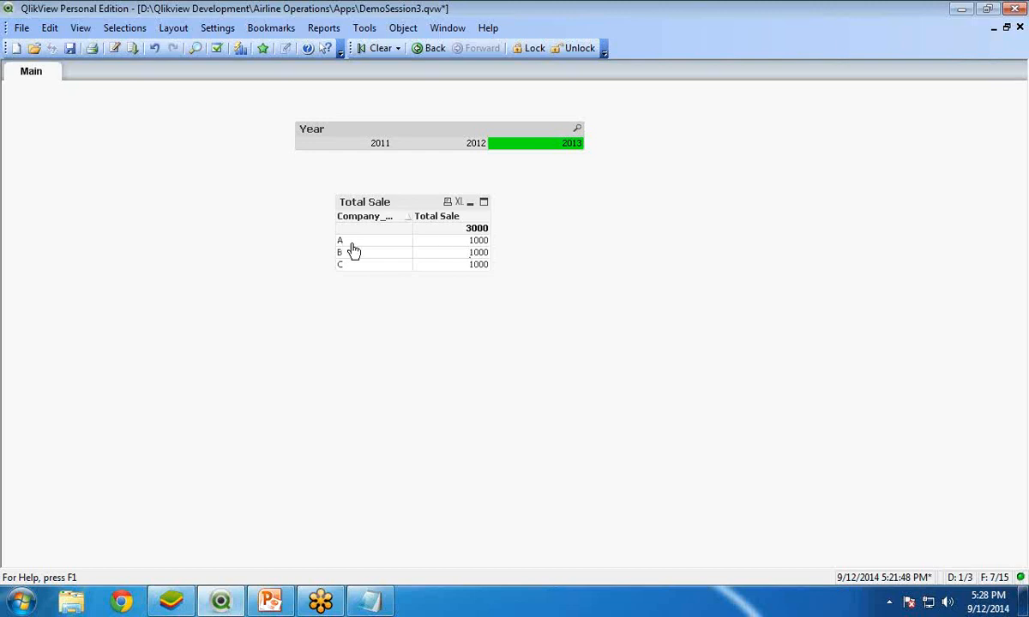
Replace identifier $ with 1 in the Total Sale expression, apply sum({1<Company_Name={'A','B','C'}>}Sale) and close the chart properties.
right_click(379, 208)
left_click(386, 210)
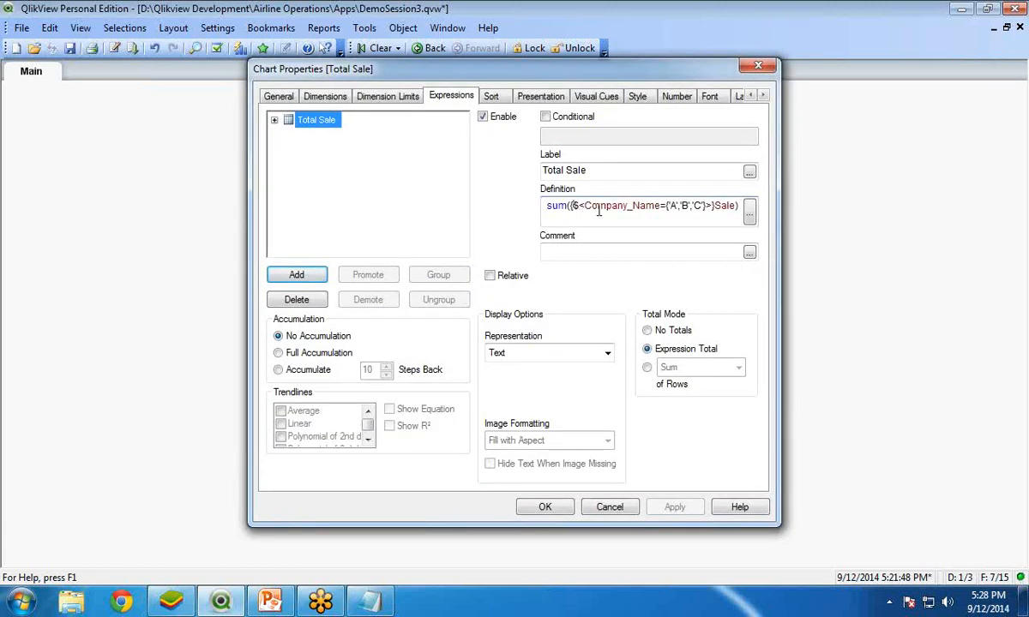
key("BackSpace")
type("1")
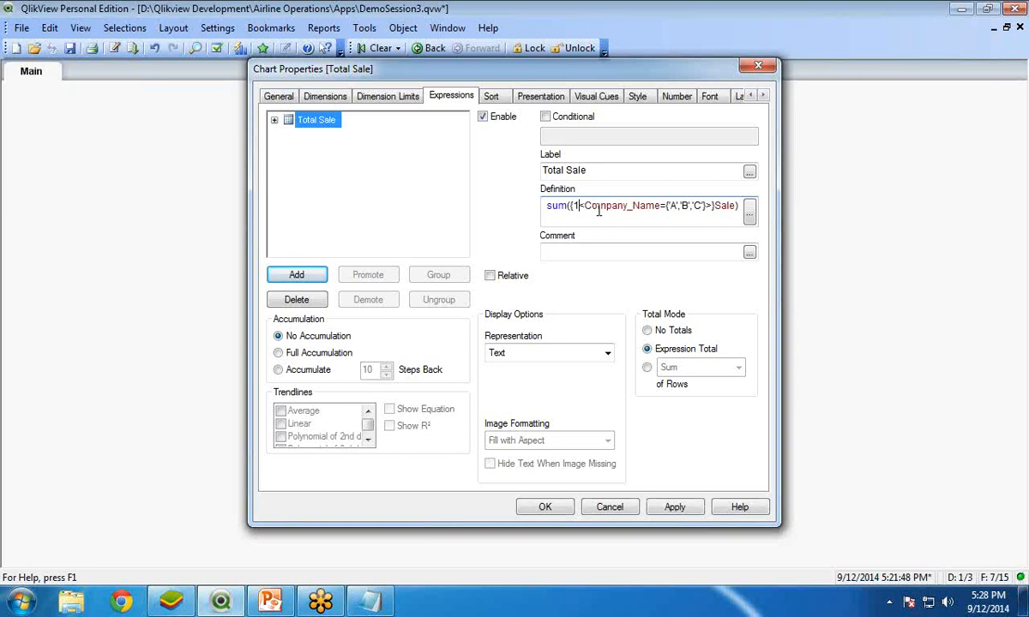
left_click(674, 507)
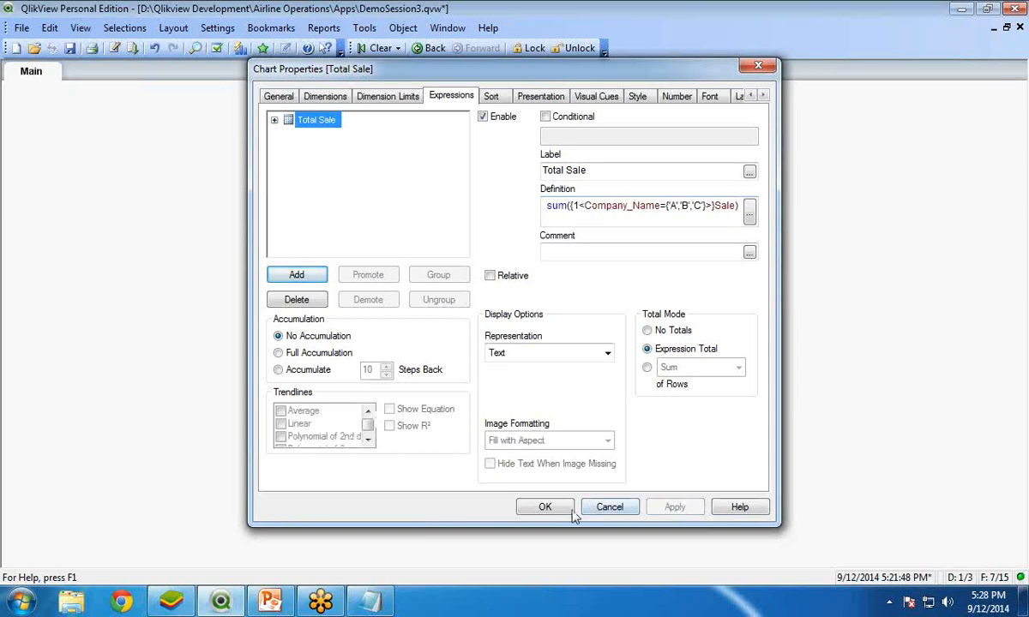
left_click(548, 507)
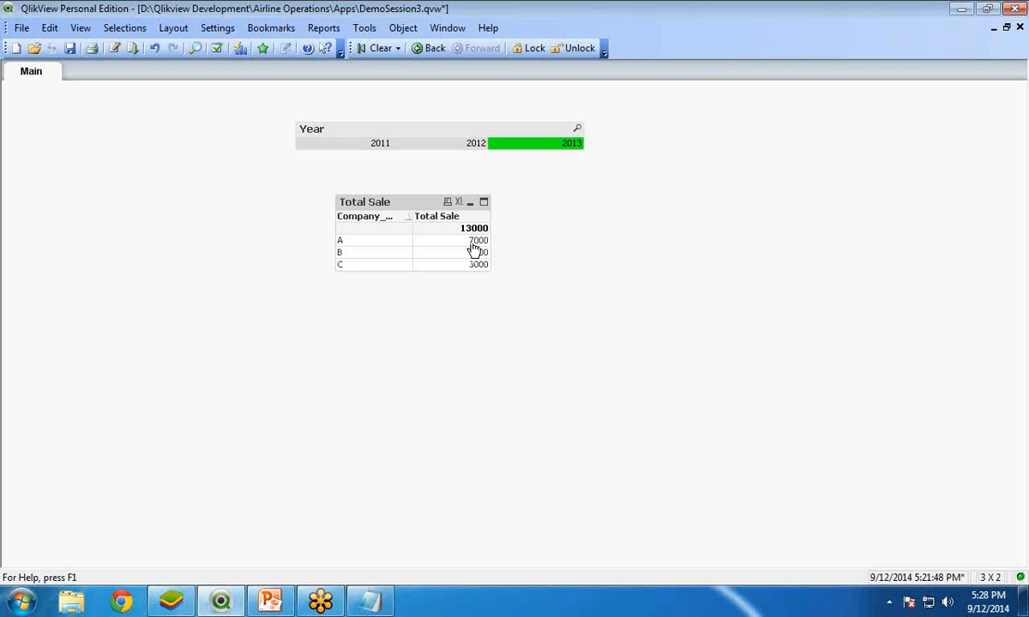
Cycle the Year selection repeatedly through 2011, 2012 and 2013, ending on 2013, to check the table with identifier 1.
left_click(378, 147)
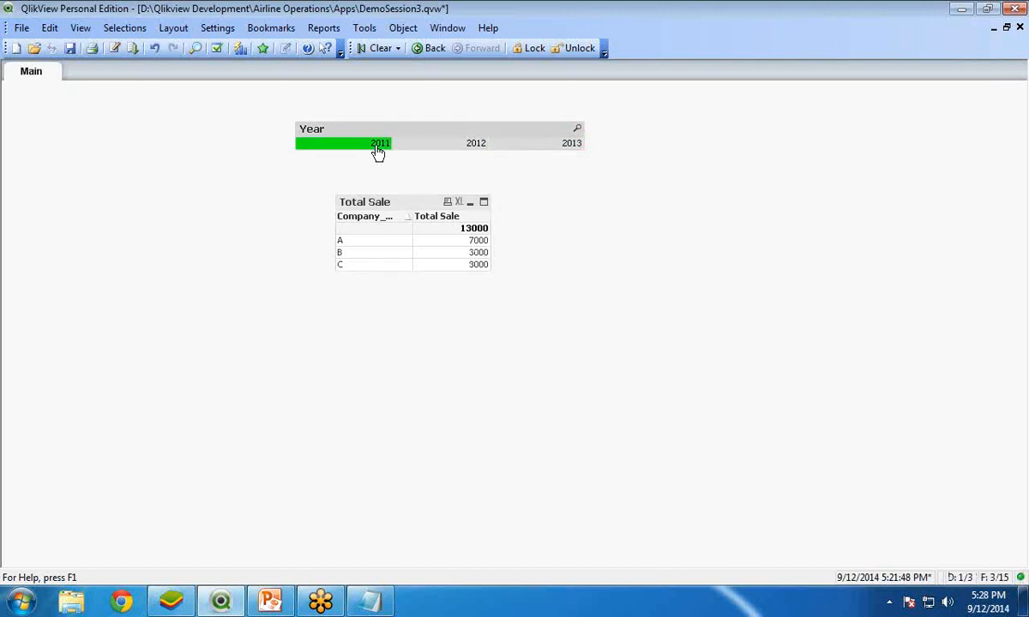
left_click(468, 142)
left_click(524, 143)
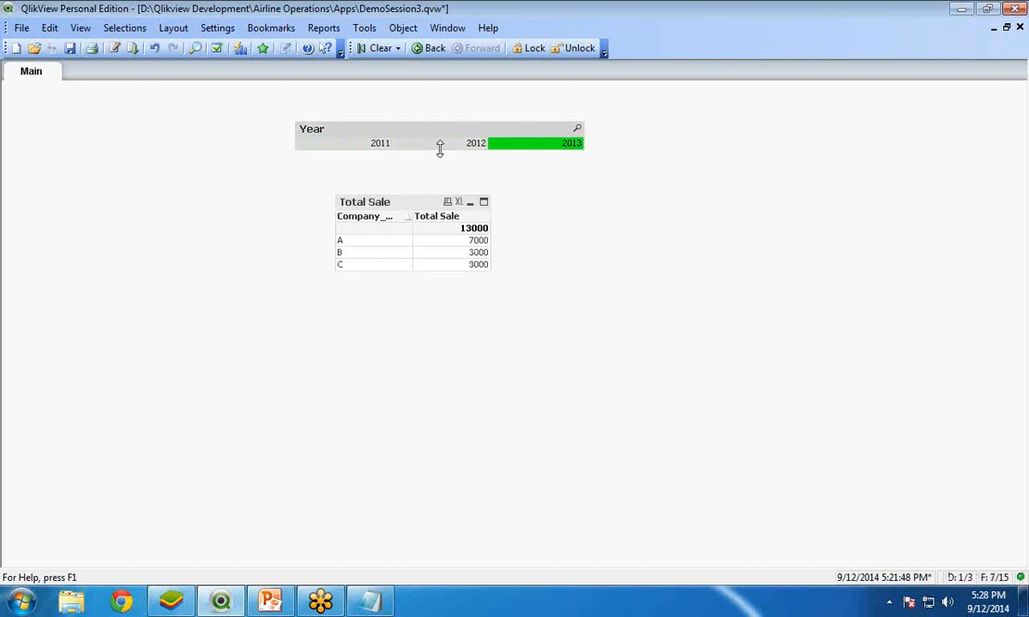
left_click(347, 142)
left_click(463, 143)
left_click(533, 146)
left_click(309, 144)
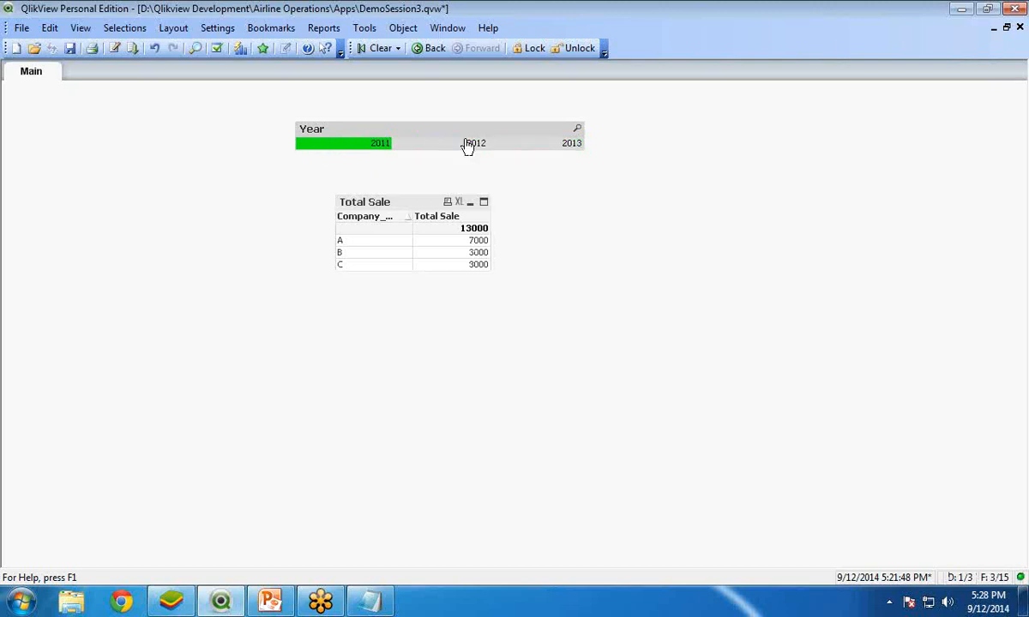
left_click(532, 144)
Reopen the Total Sale expression, highlight its Company_Name modifier and identifier 1 for review, and close the chart properties.
right_click(404, 207)
left_click(446, 208)
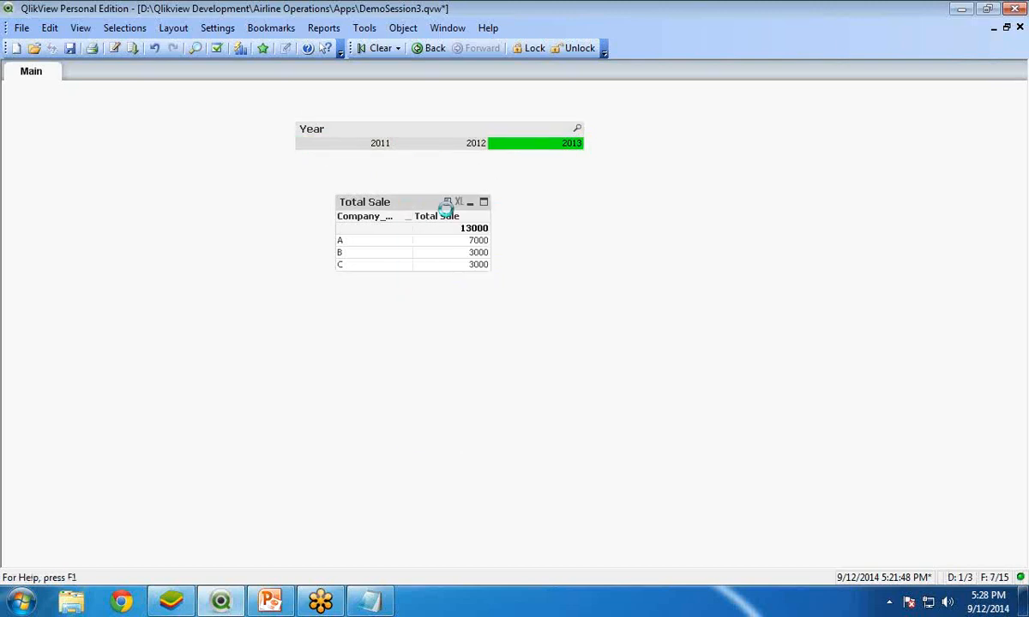
left_click_drag(712, 206, 558, 207)
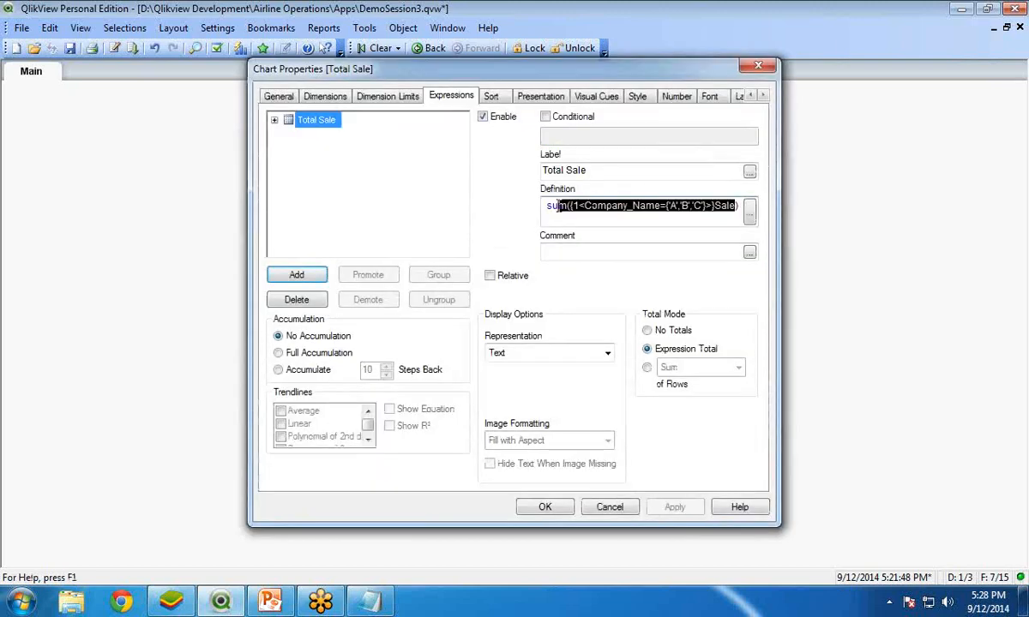
left_click(626, 206)
left_click_drag(638, 206, 693, 206)
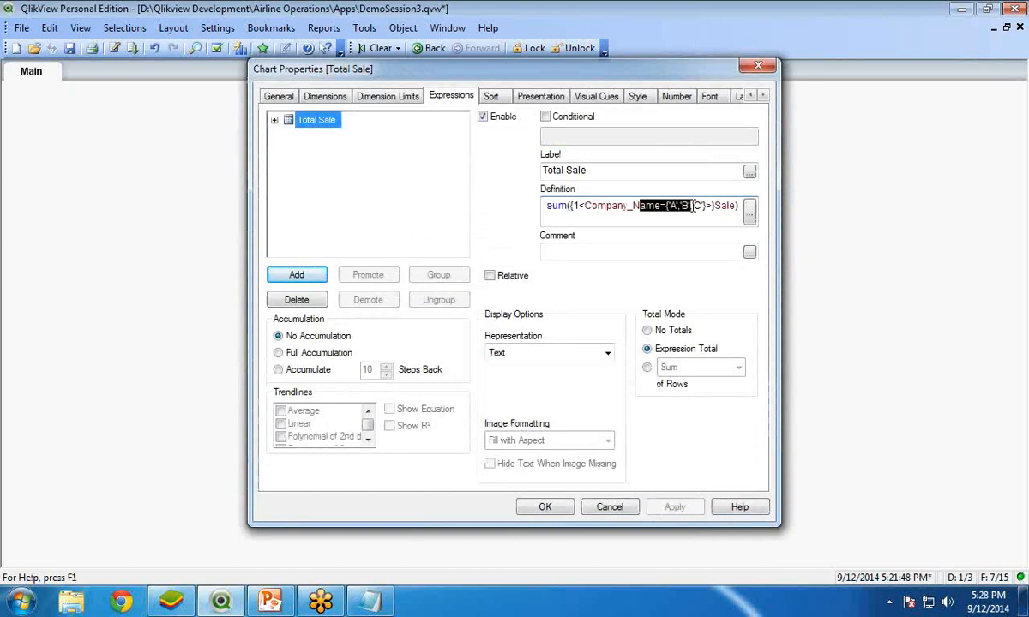
double_click(576, 206)
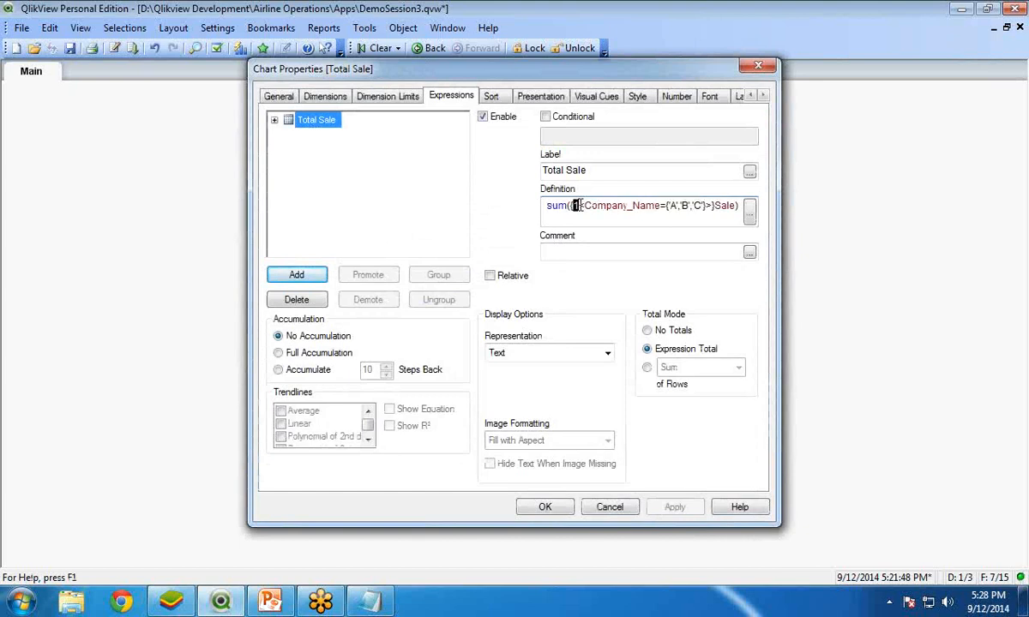
left_click(550, 508)
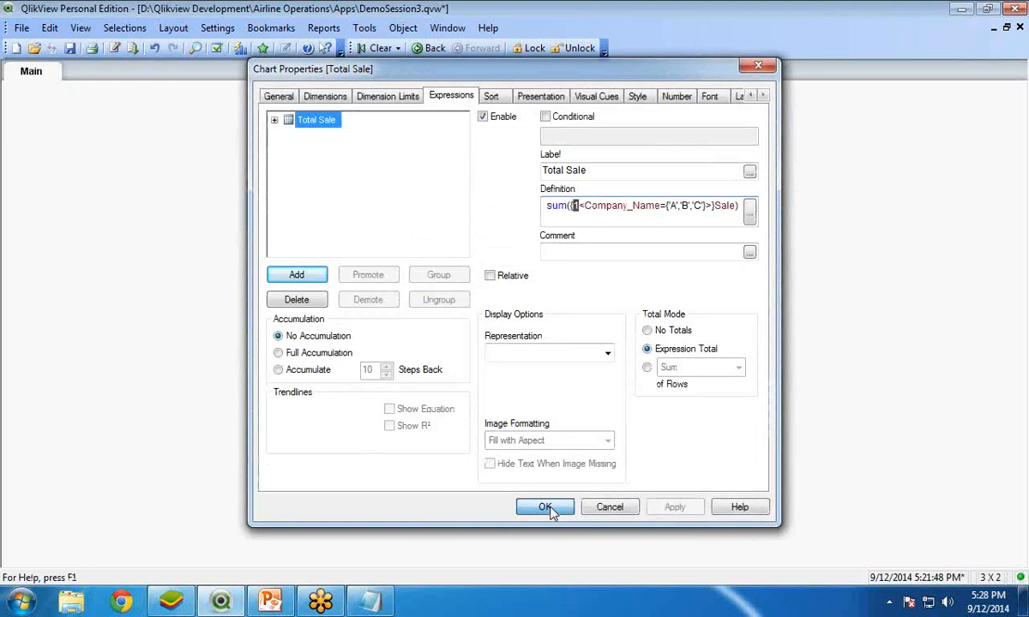
left_click(548, 507)
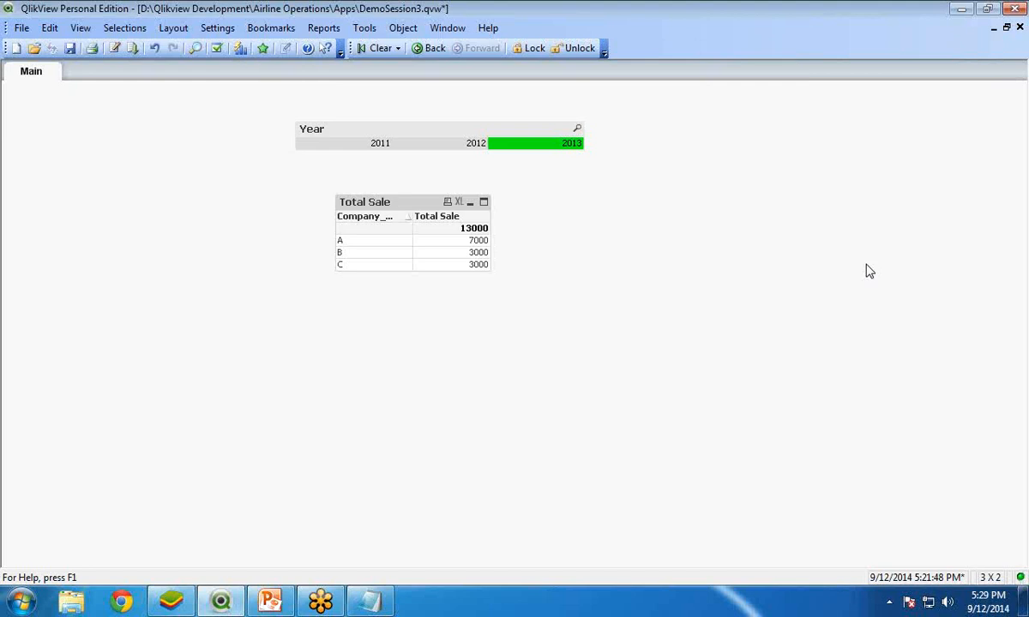